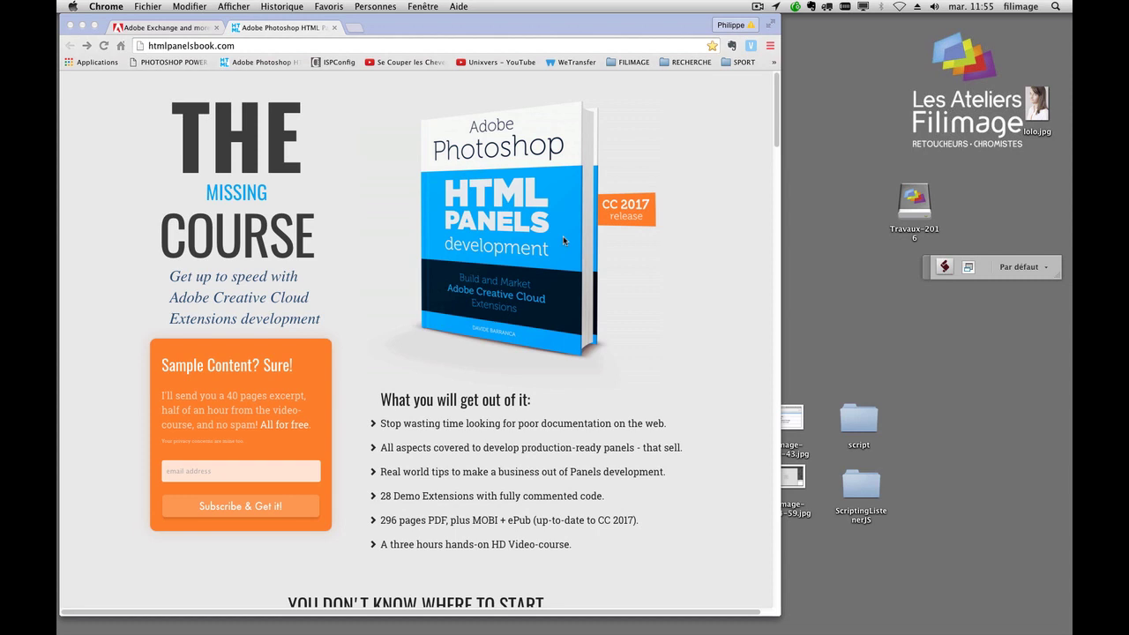
Narrow the browser window and preview the desktop image filimage- 8-40-1.jpg
{"action": "key", "text": "super+Tab"}
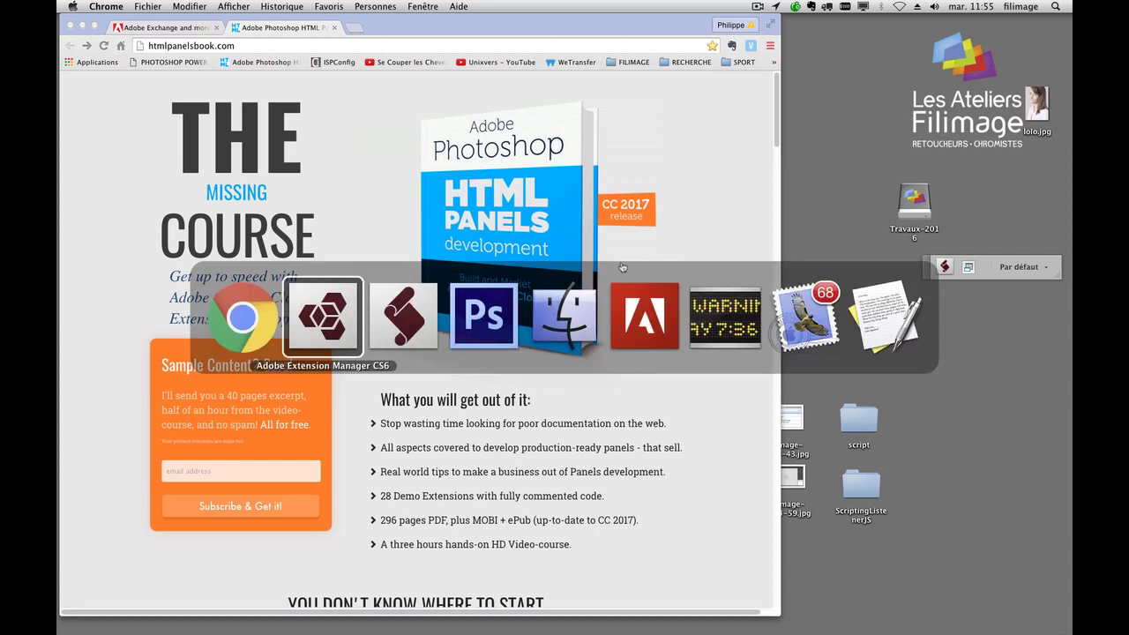
{"action": "left_click", "coordinate": [750, 241]}
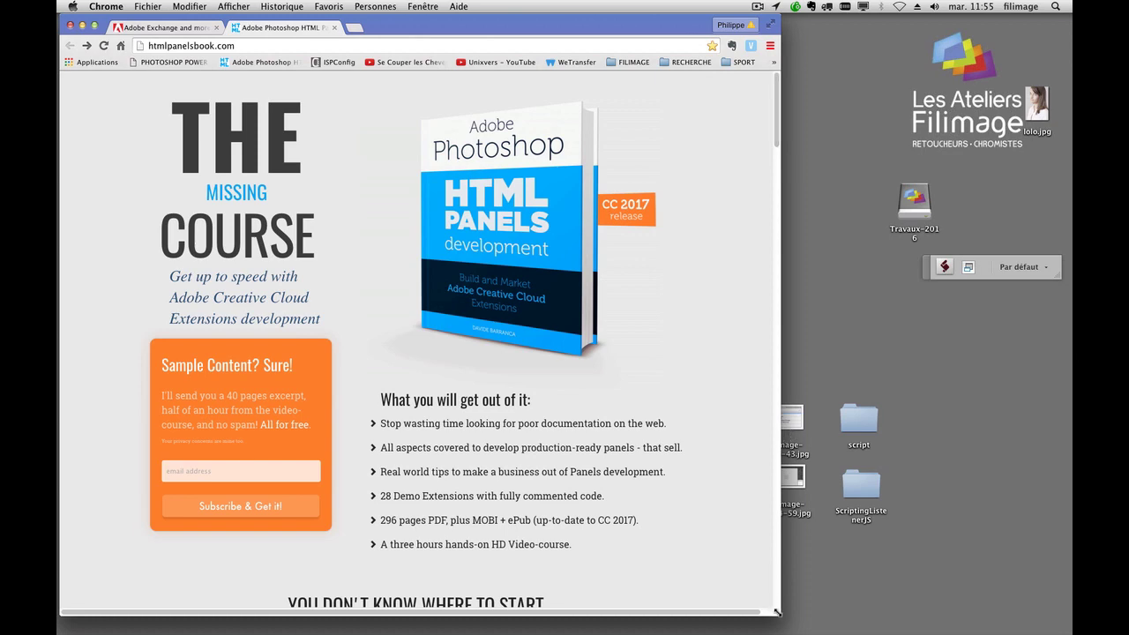
{"action": "left_click_drag", "start_coordinate": [777, 612], "coordinate": [645, 620]}
{"action": "left_click", "coordinate": [728, 504]}
{"action": "key", "text": "space"}
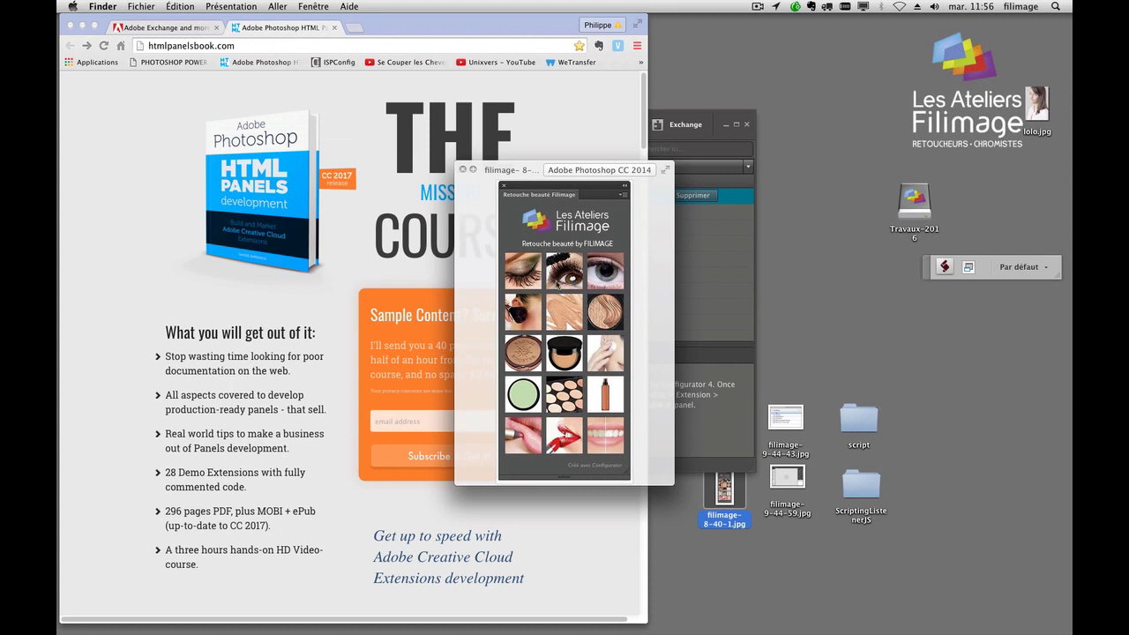
Switch to Photoshop and move the Retouche beauté Filimage panel clear of the browser and Exchange windows
{"action": "key", "text": "super+Tab"}
{"action": "left_click", "coordinate": [569, 318]}
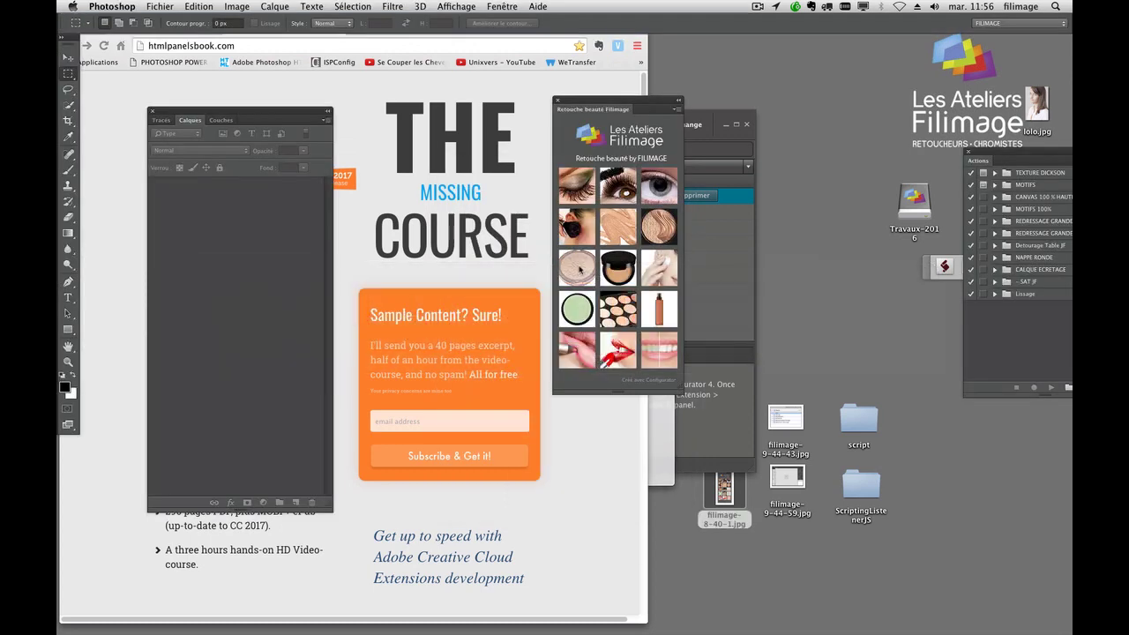
{"action": "mouse_move", "coordinate": [591, 98]}
{"action": "left_mouse_down"}
{"action": "mouse_move", "coordinate": [859, 132]}
{"action": "mouse_move", "coordinate": [806, 102]}
{"action": "left_mouse_up"}
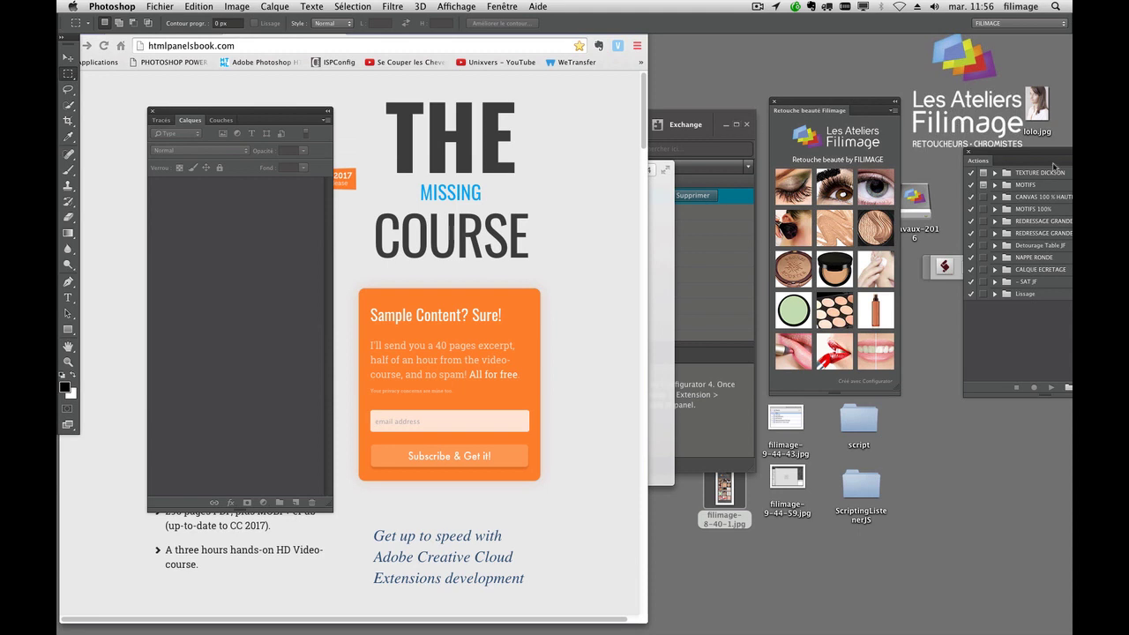
Move the Actions panel beside the Retouche beauté Filimage panel and display it in button mode
{"action": "left_click_drag", "start_coordinate": [1011, 151], "coordinate": [557, 183]}
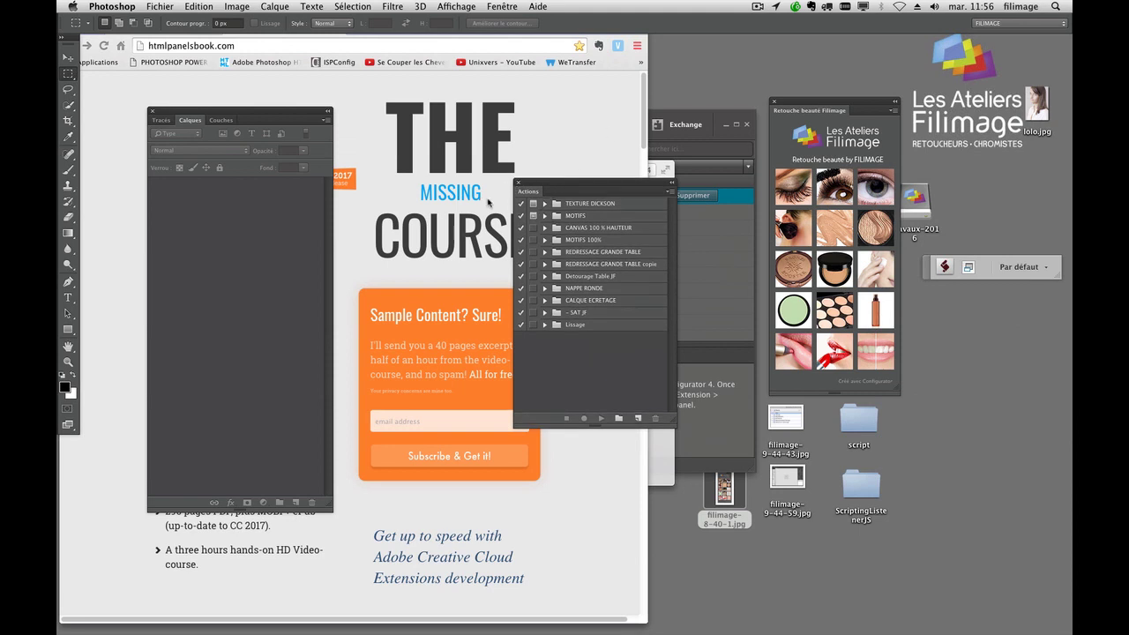
{"action": "left_click", "coordinate": [670, 191]}
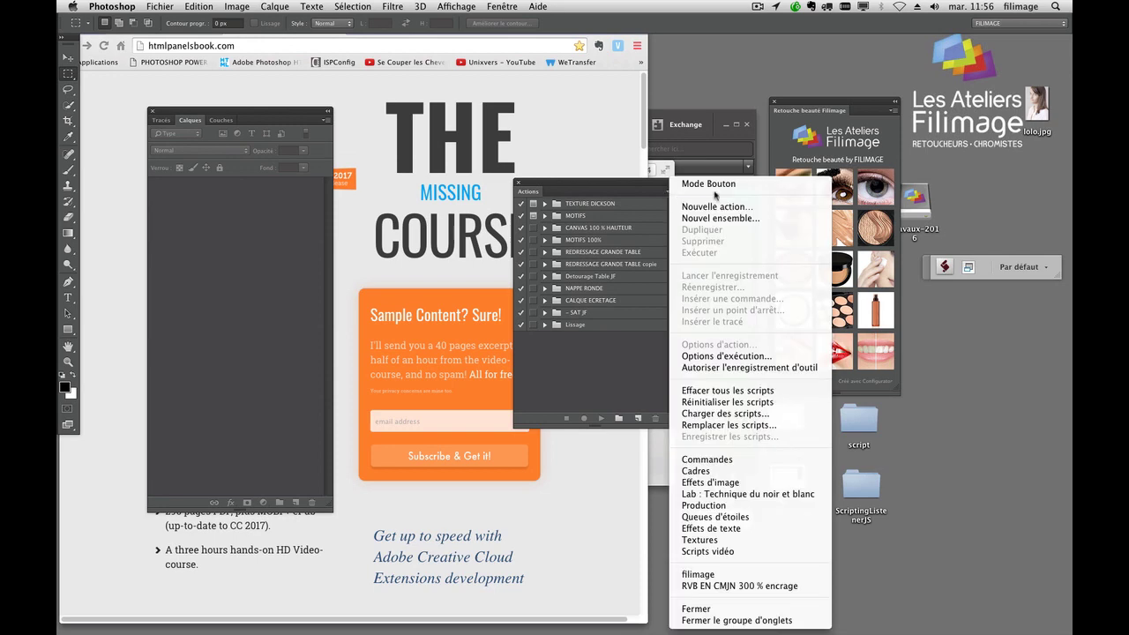
{"action": "left_click", "coordinate": [719, 185]}
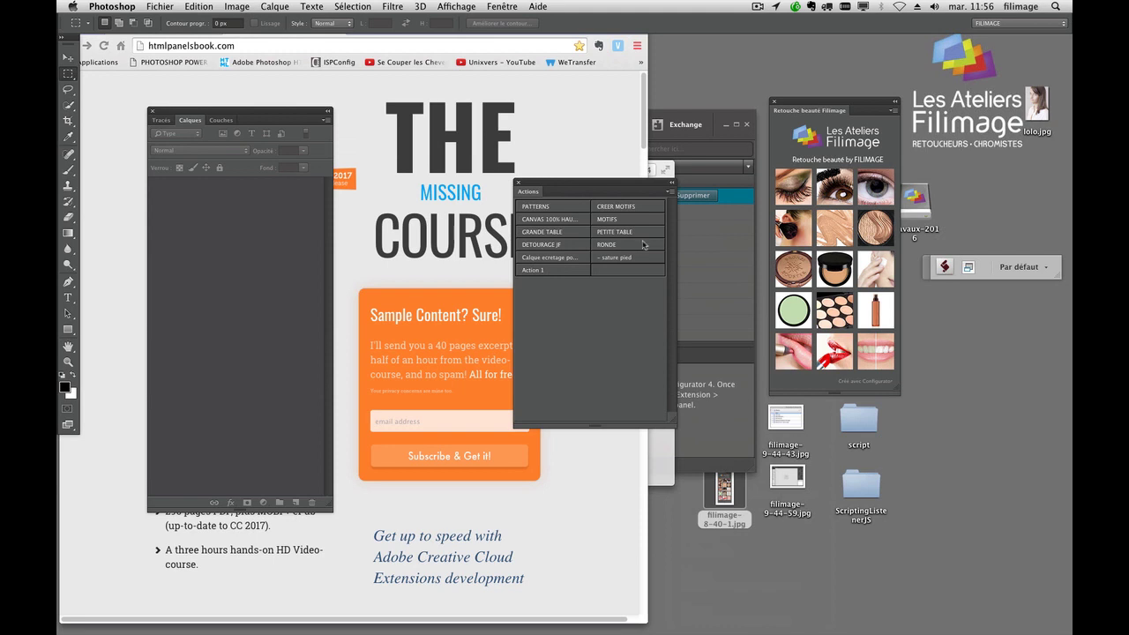
Launch Adobe Configurator 4 and close the Adobe Extension Manager CS6 installation window
{"action": "left_click", "coordinate": [586, 128]}
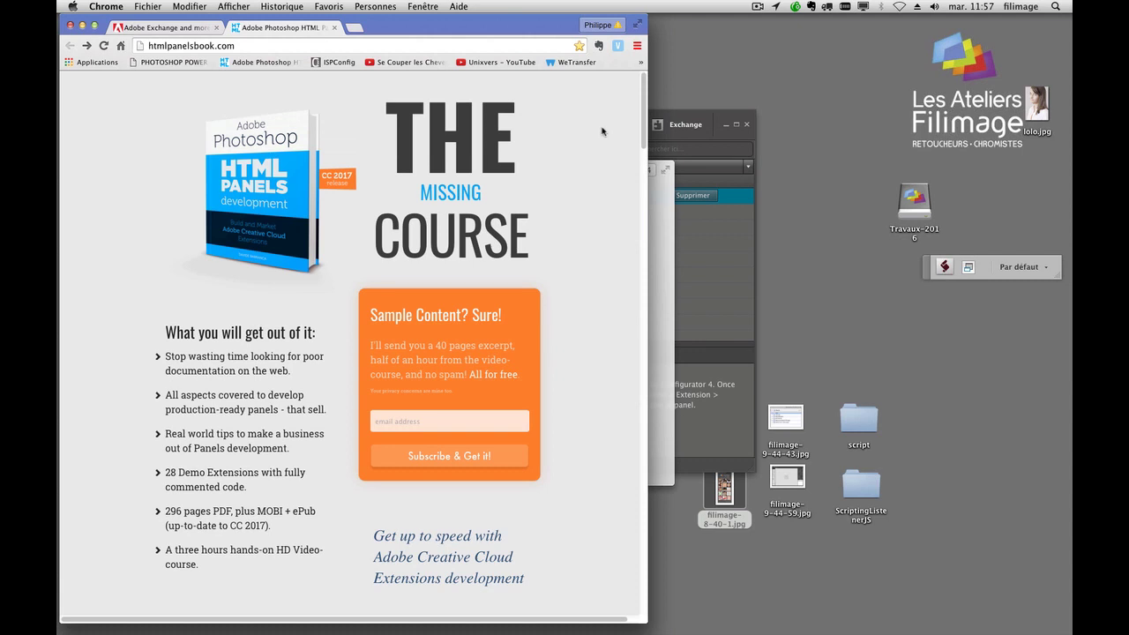
{"action": "key", "text": "super+Tab"}
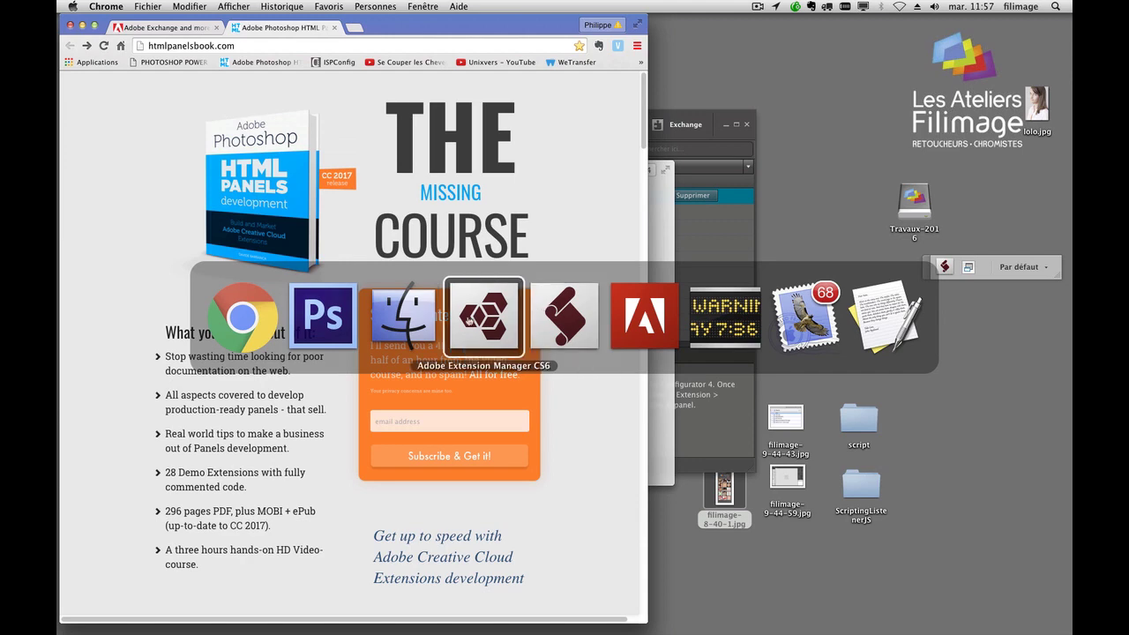
{"action": "left_click", "coordinate": [778, 604]}
{"action": "mouse_move", "coordinate": [547, 626]}
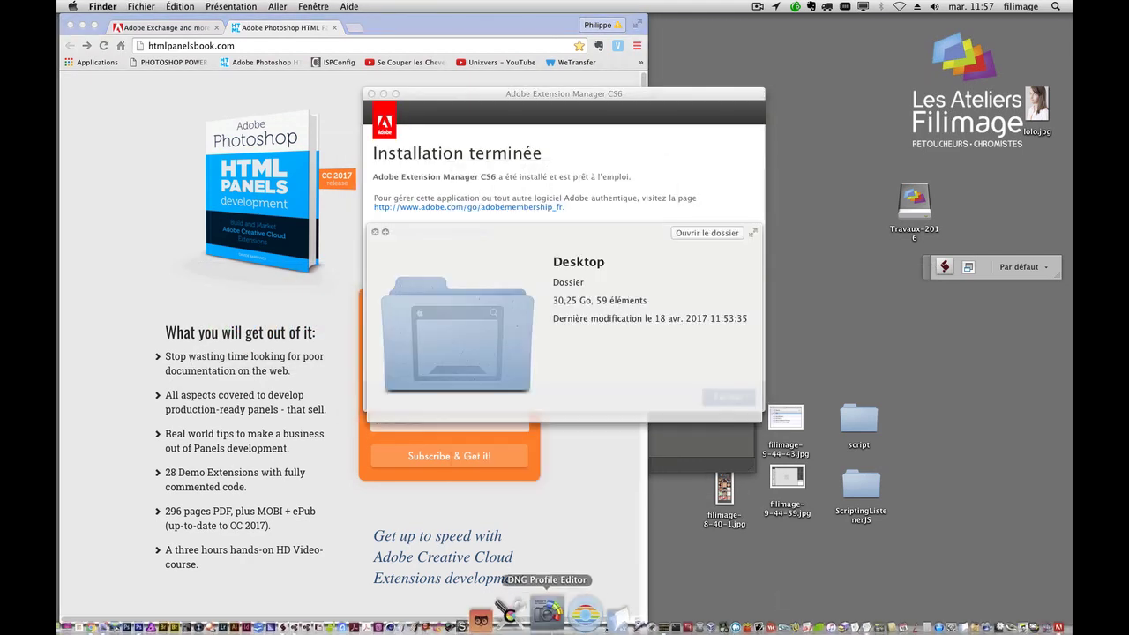
{"action": "left_click", "coordinate": [372, 614]}
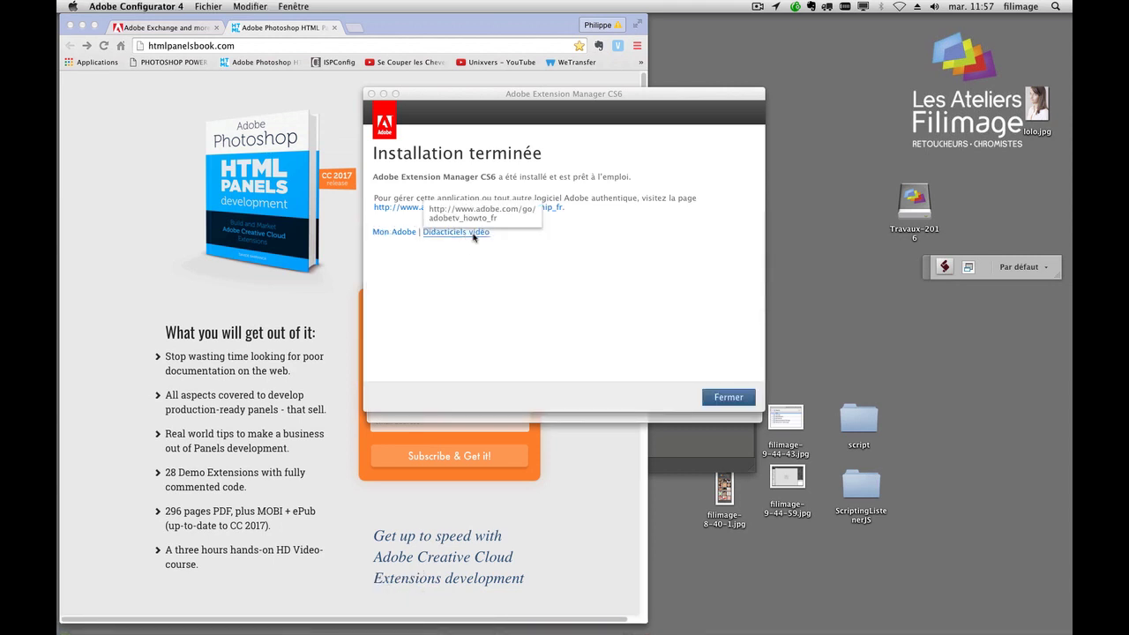
{"action": "left_click", "coordinate": [745, 397]}
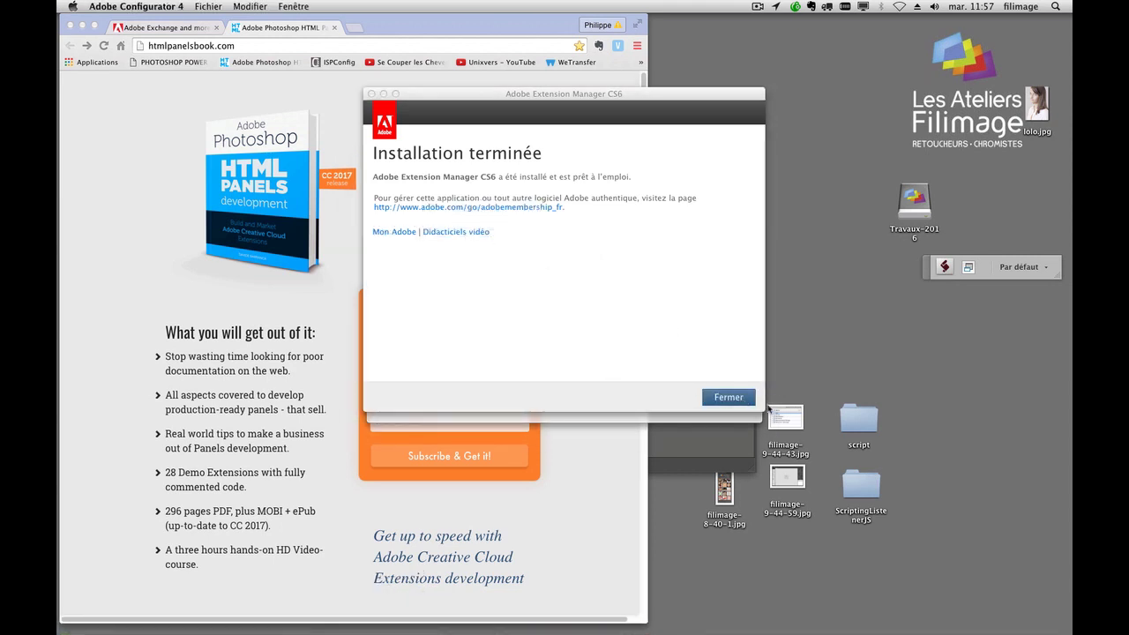
{"action": "left_click", "coordinate": [734, 400]}
{"action": "left_click", "coordinate": [726, 399]}
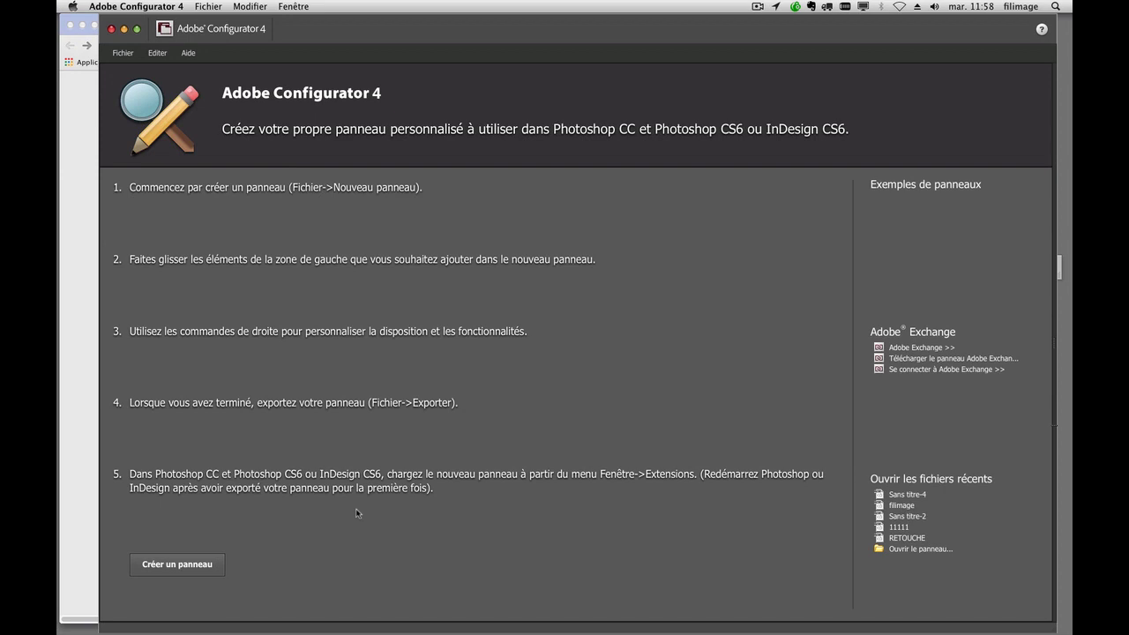
Create a new panel named tuto for Photoshop CS6
{"action": "left_click", "coordinate": [129, 55]}
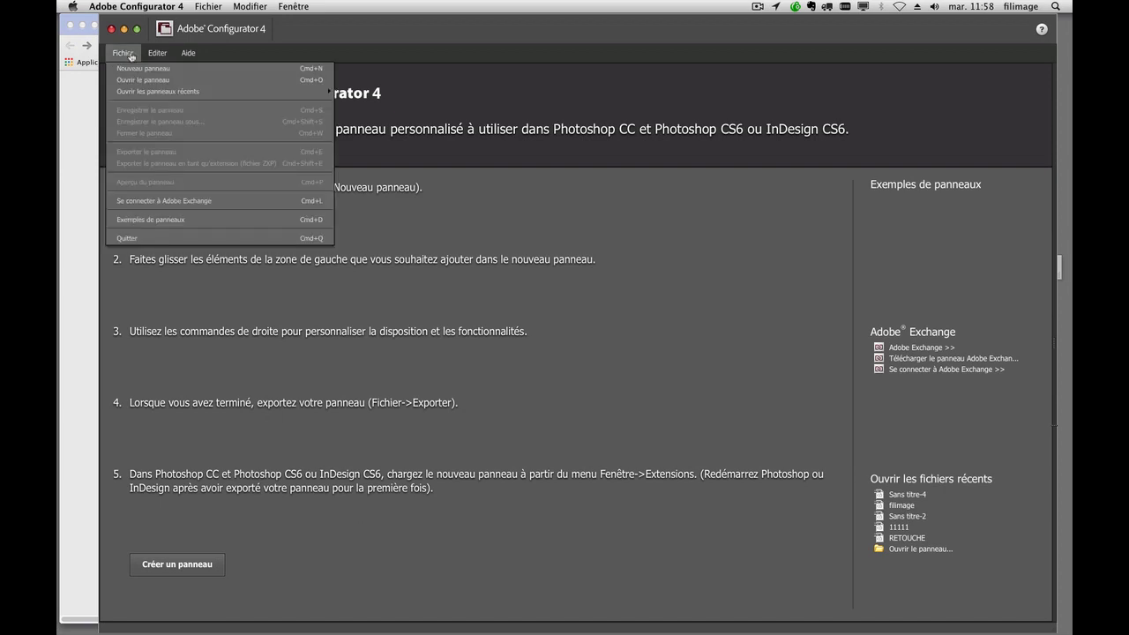
{"action": "left_click", "coordinate": [146, 69]}
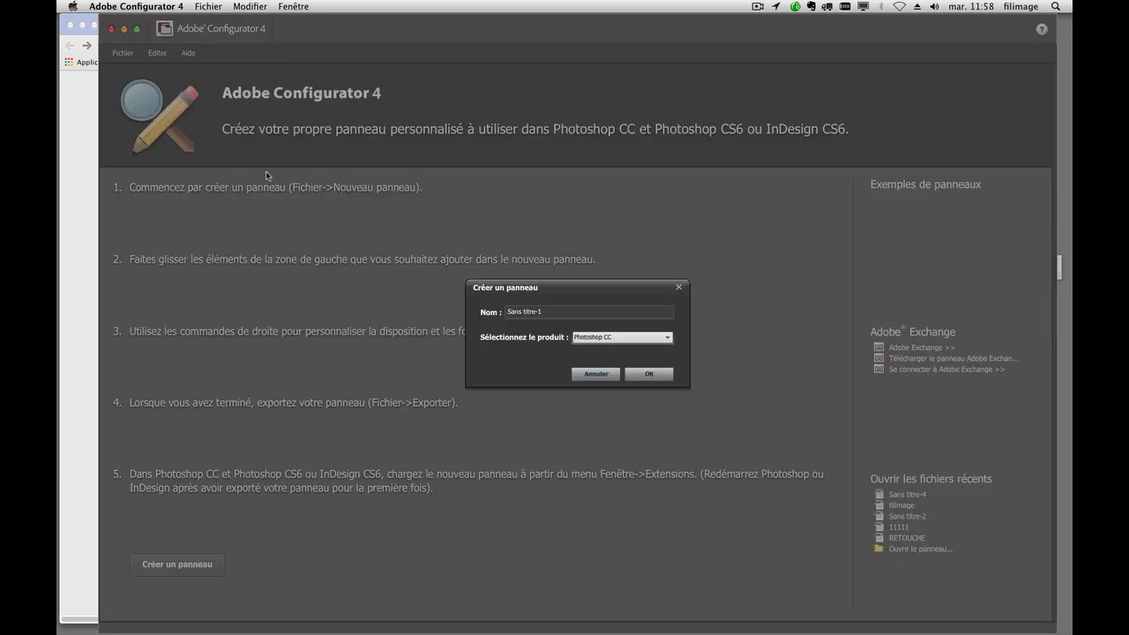
{"action": "left_click_drag", "start_coordinate": [558, 311], "coordinate": [470, 306]}
{"action": "type", "text": "tut"}
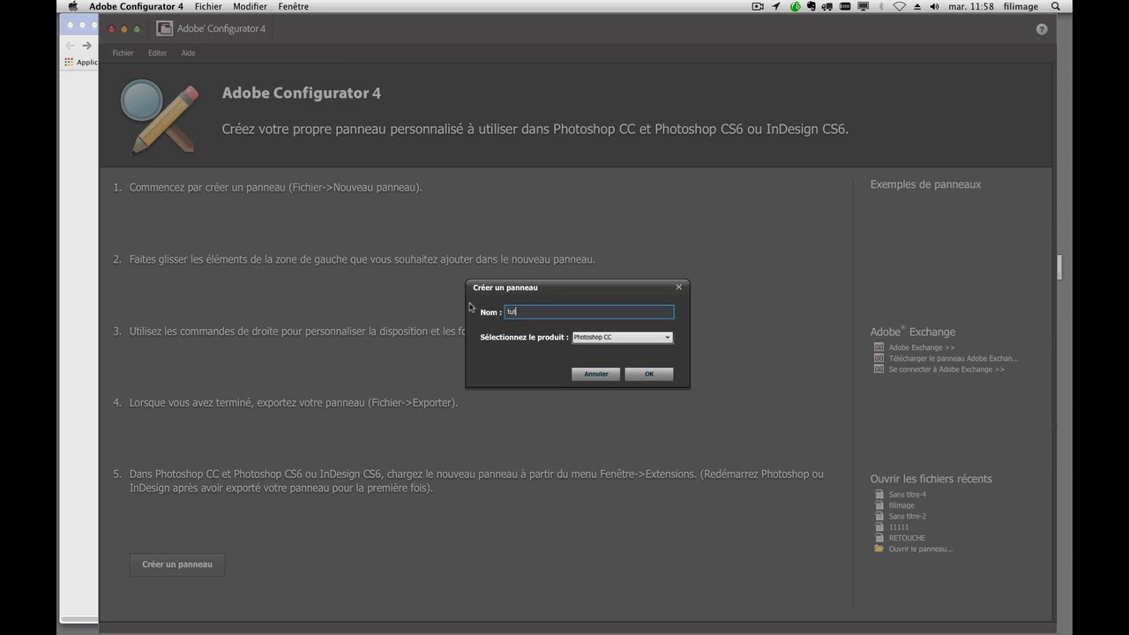
{"action": "type", "text": "o"}
{"action": "left_click", "coordinate": [583, 336]}
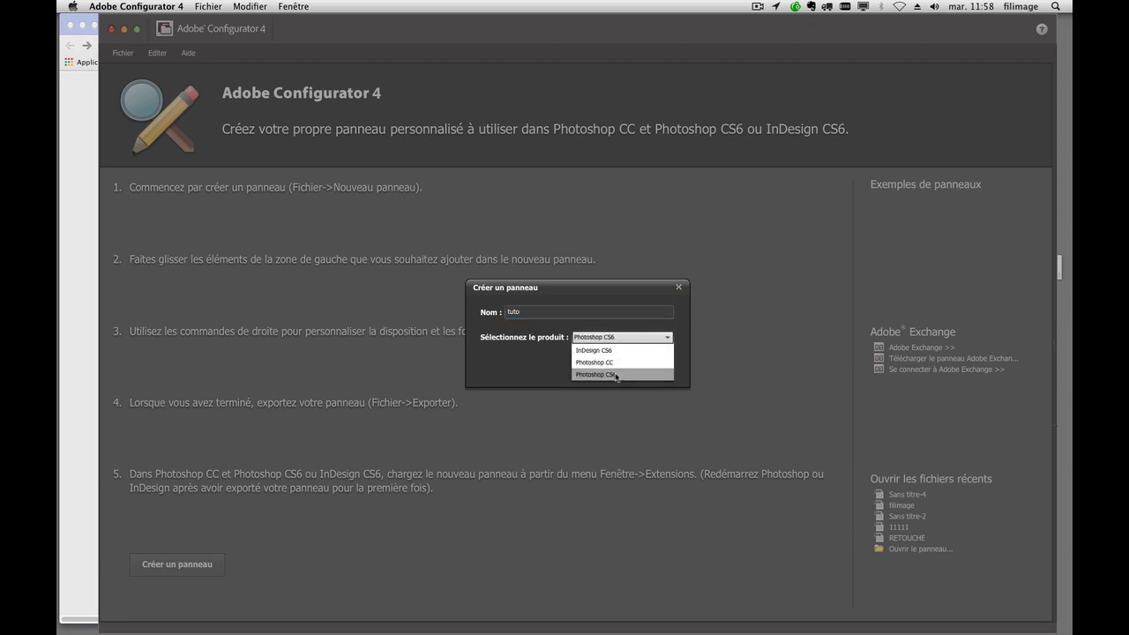
{"action": "left_click", "coordinate": [615, 376]}
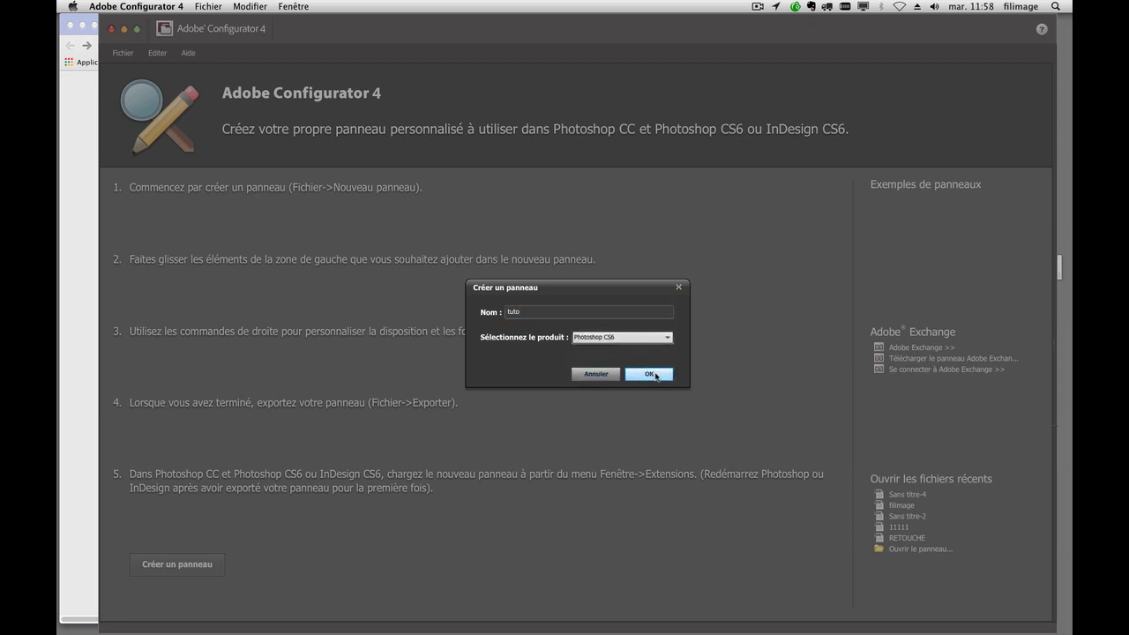
{"action": "left_click", "coordinate": [650, 375]}
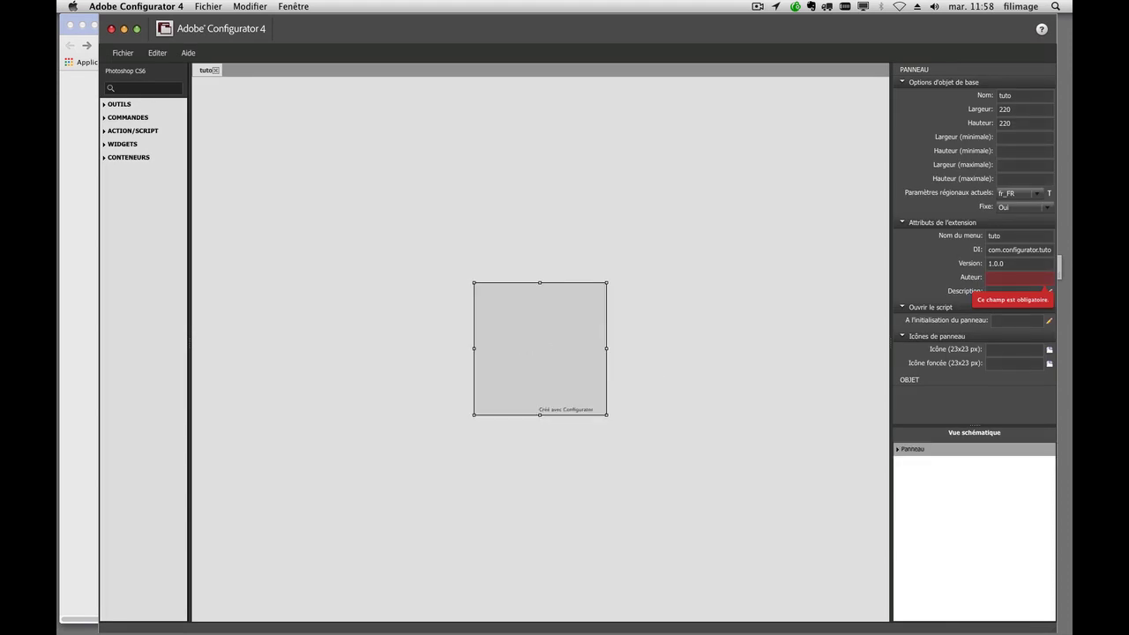
Set the author in the panel's extension attributes to filimage
{"action": "left_click", "coordinate": [997, 278]}
{"action": "type", "text": "filimage"}
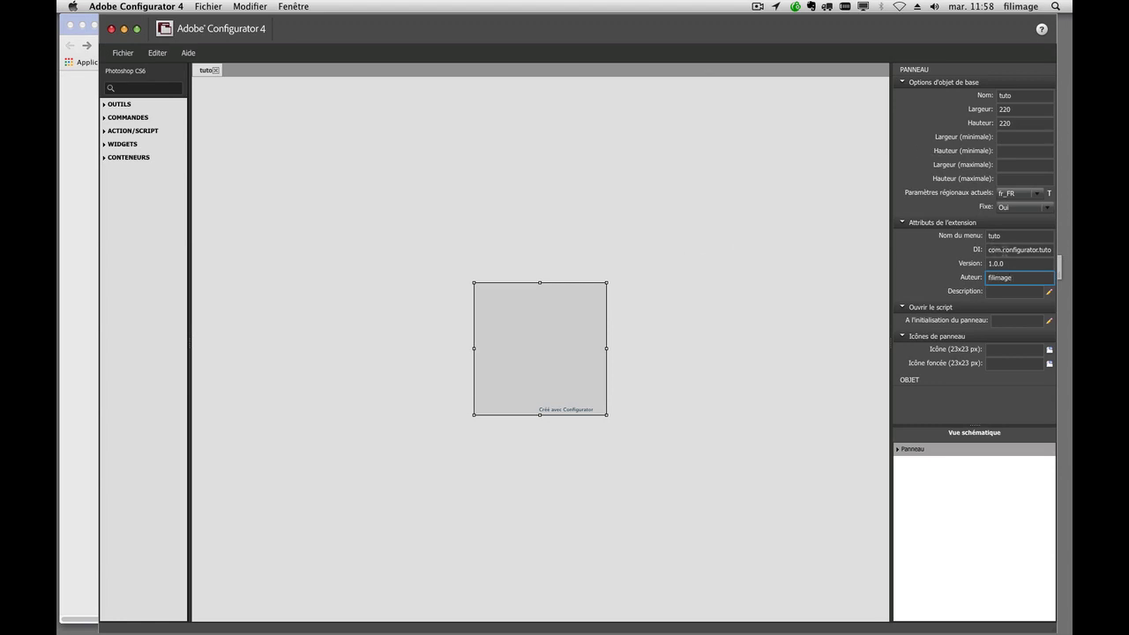
{"action": "left_click_drag", "start_coordinate": [1004, 251], "coordinate": [1051, 250]}
{"action": "left_click", "coordinate": [1007, 251]}
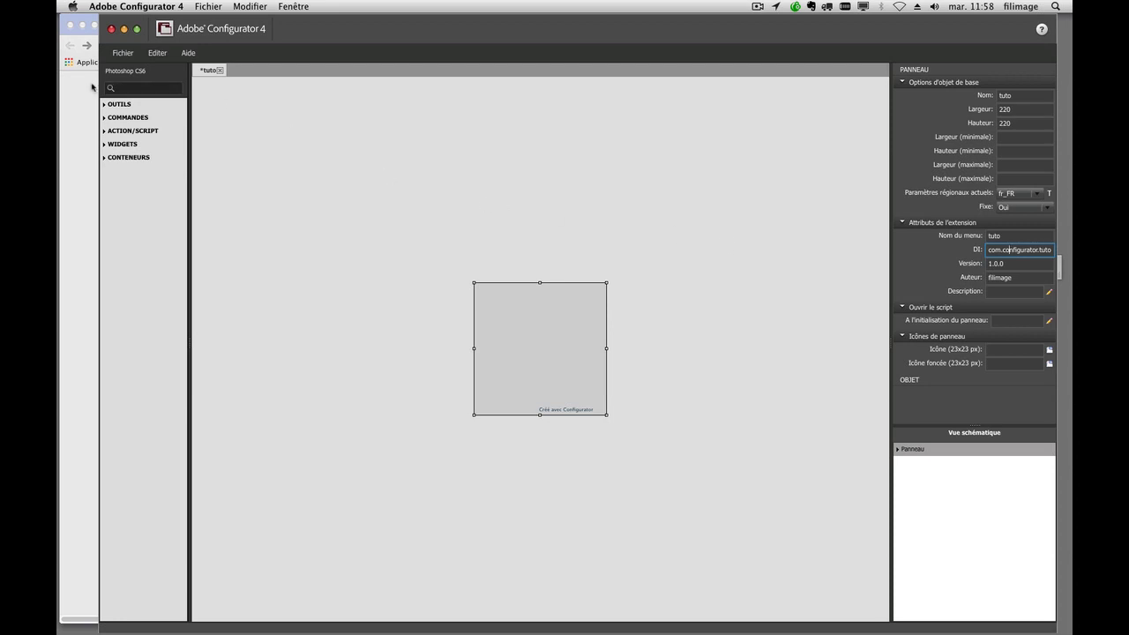
Add the Lasso tool to the upper-left corner of the tuto panel
{"action": "left_click", "coordinate": [112, 104]}
{"action": "mouse_move", "coordinate": [115, 144]}
{"action": "left_mouse_down"}
{"action": "mouse_move", "coordinate": [448, 285]}
{"action": "mouse_move", "coordinate": [501, 295]}
{"action": "mouse_move", "coordinate": [490, 300]}
{"action": "left_mouse_up"}
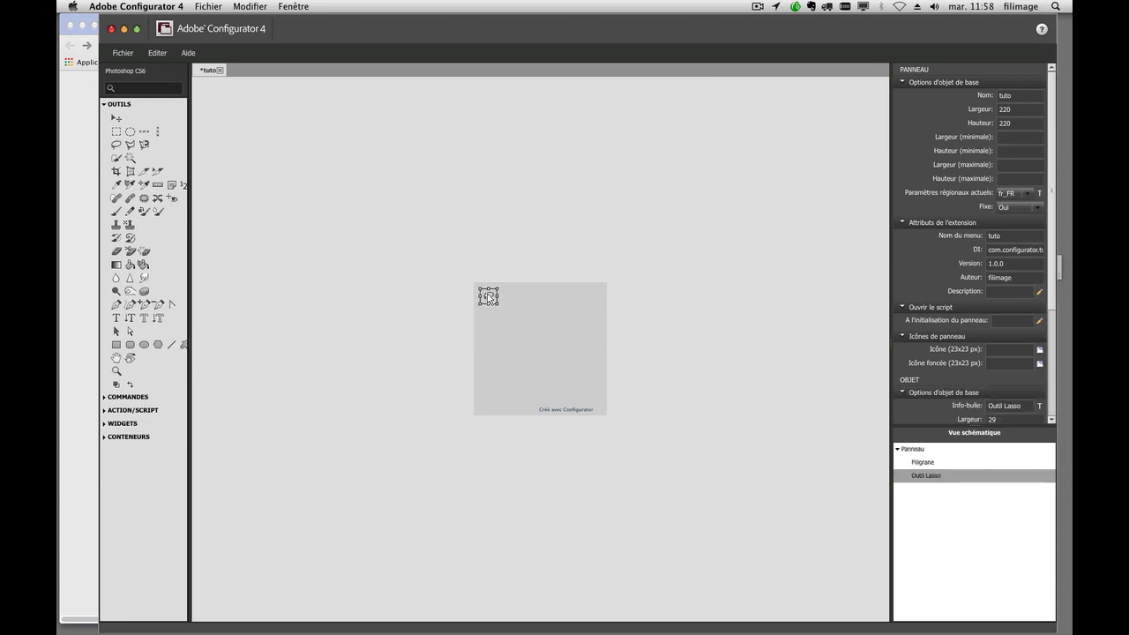
{"action": "left_click", "coordinate": [352, 271]}
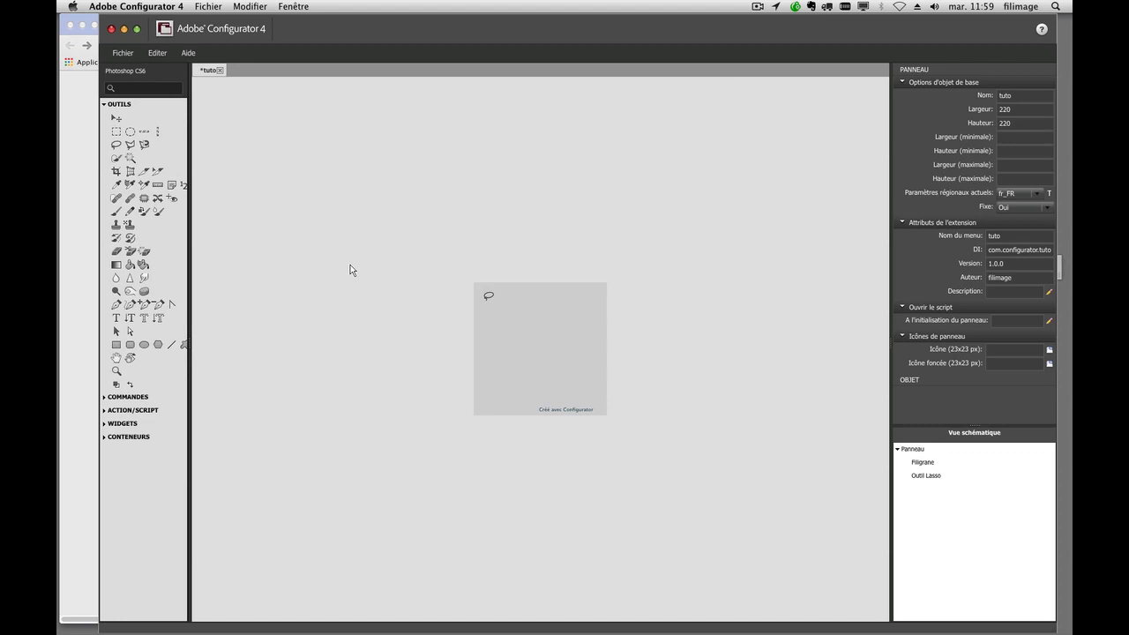
Export the tuto panel into a new Desktop folder named 01
{"action": "left_click", "coordinate": [124, 52]}
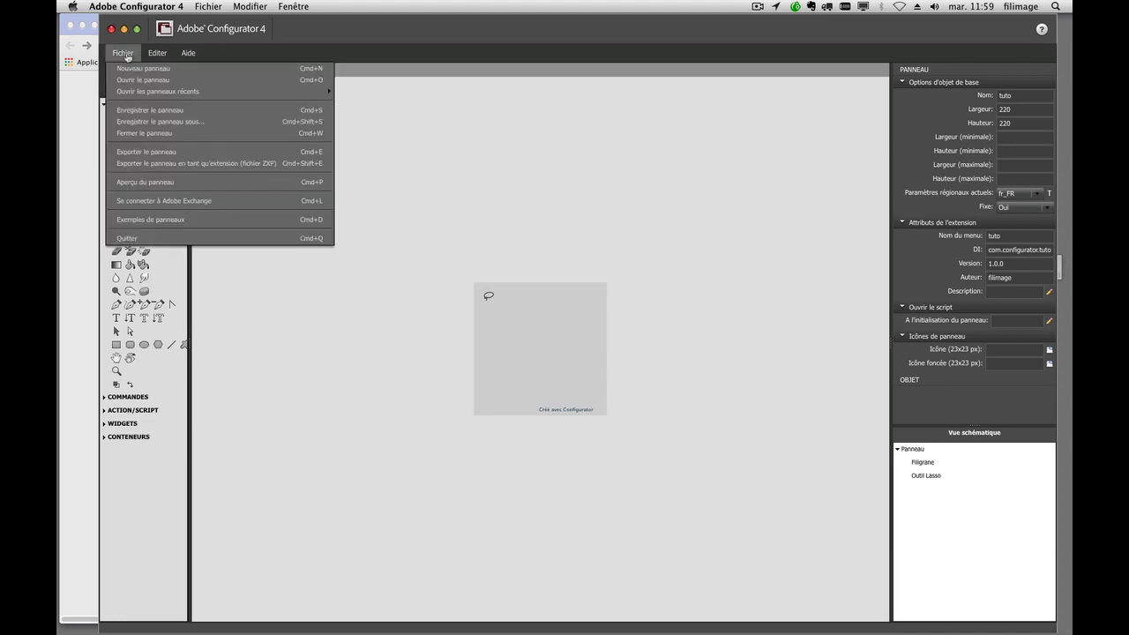
{"action": "left_click", "coordinate": [177, 151]}
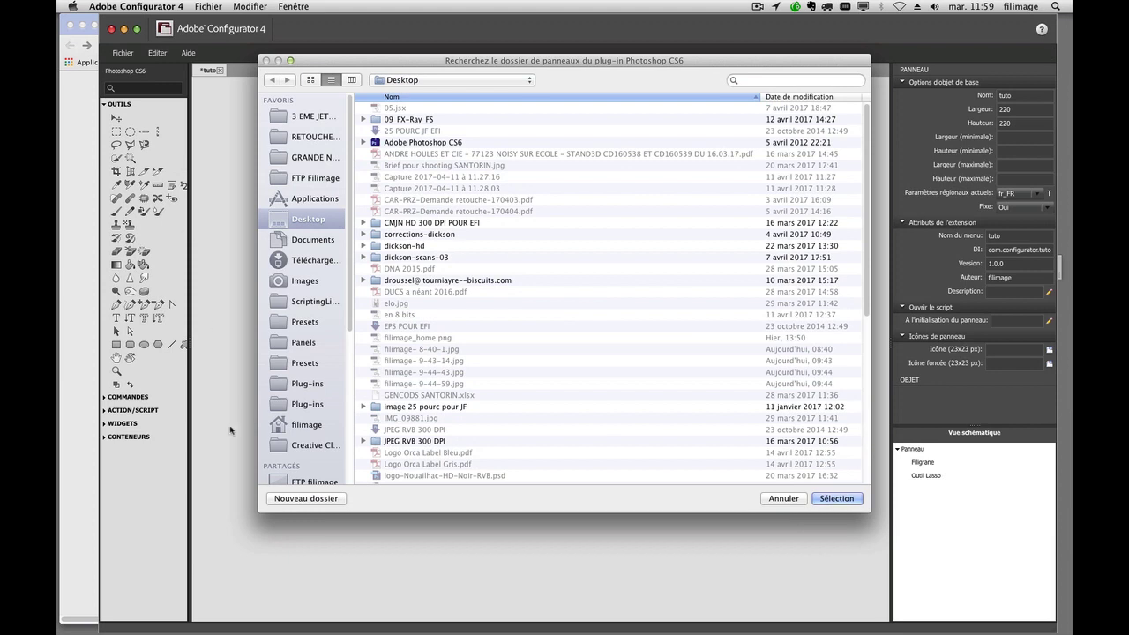
{"action": "left_click", "coordinate": [305, 499]}
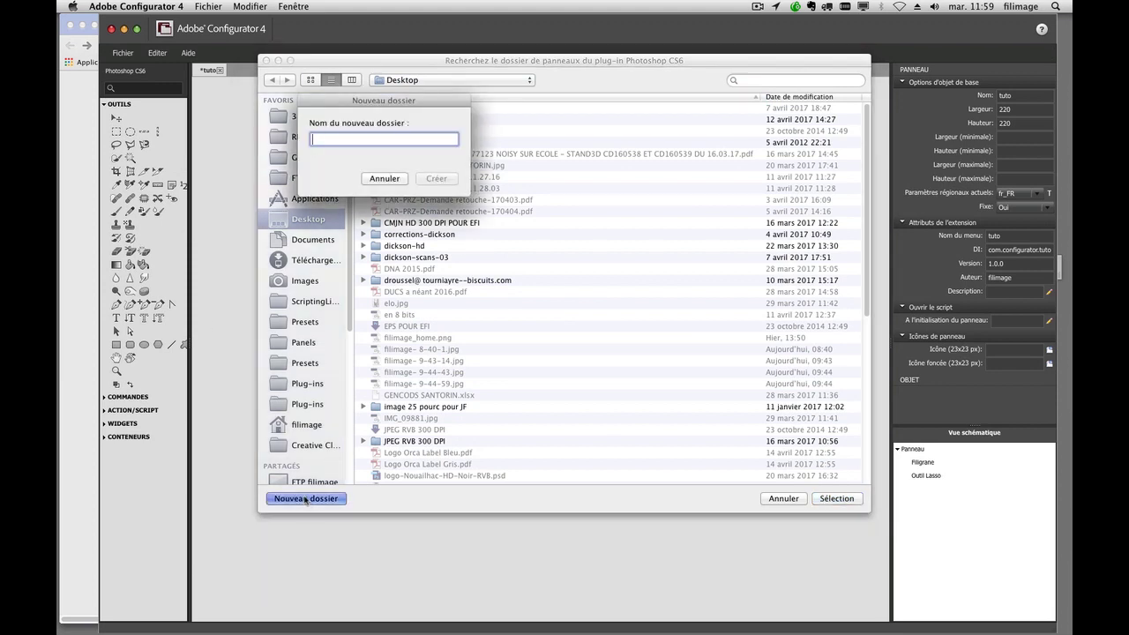
{"action": "type", "text": "01"}
{"action": "key", "text": "Return"}
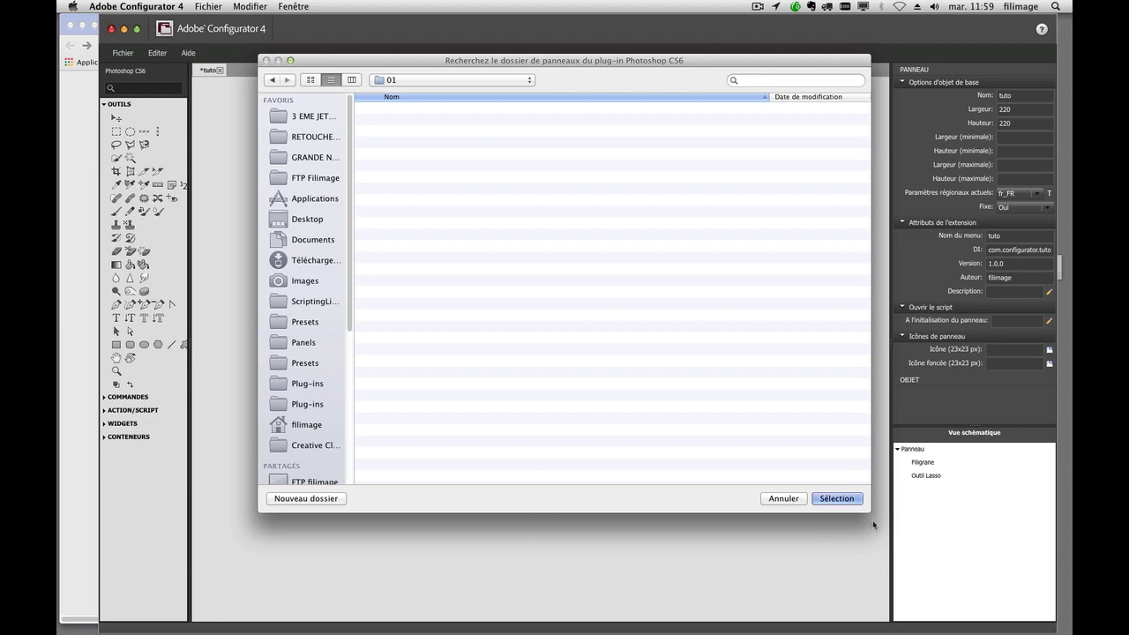
{"action": "left_click", "coordinate": [842, 499]}
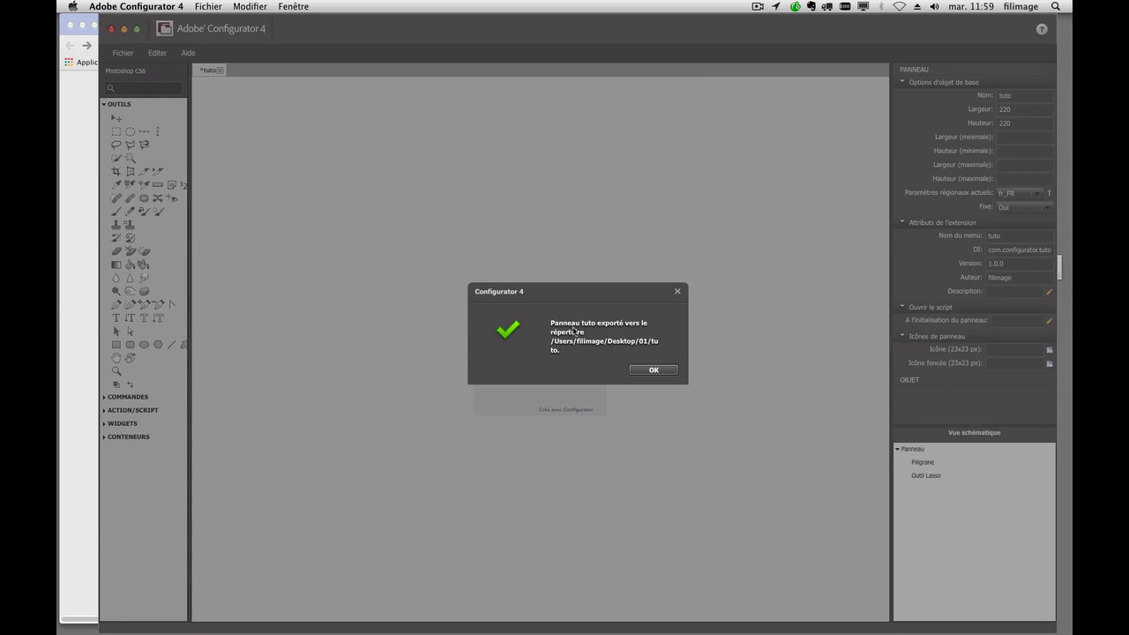
Switch to Photoshop and check which panels its extensions list offers
{"action": "key", "text": "super+Tab"}
{"action": "key", "text": "super+Tab"}
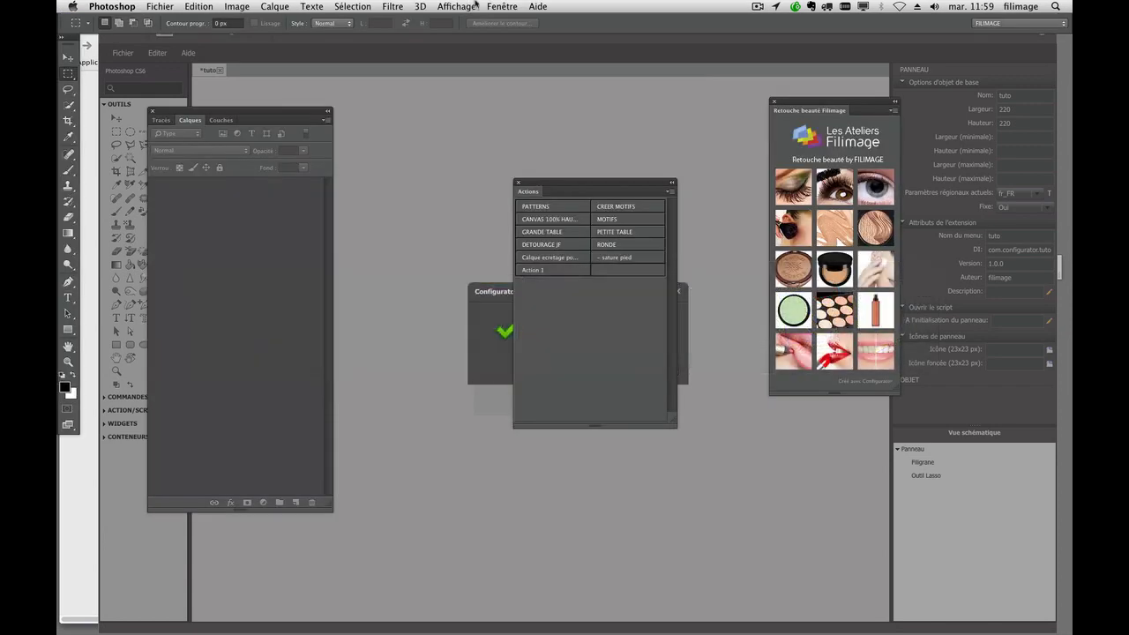
{"action": "left_click", "coordinate": [500, 6]}
{"action": "mouse_move", "coordinate": [547, 57]}
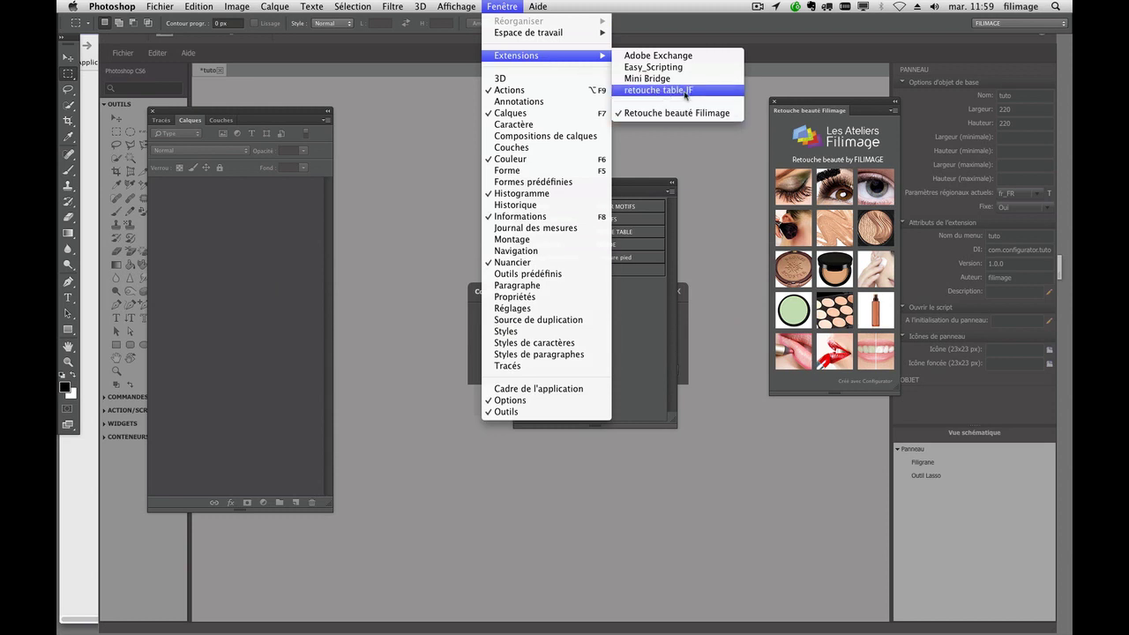
{"action": "left_click", "coordinate": [426, 115]}
Return to Adobe Configurator and dismiss the confirmation of the tuto panel export
{"action": "left_click", "coordinate": [652, 371]}
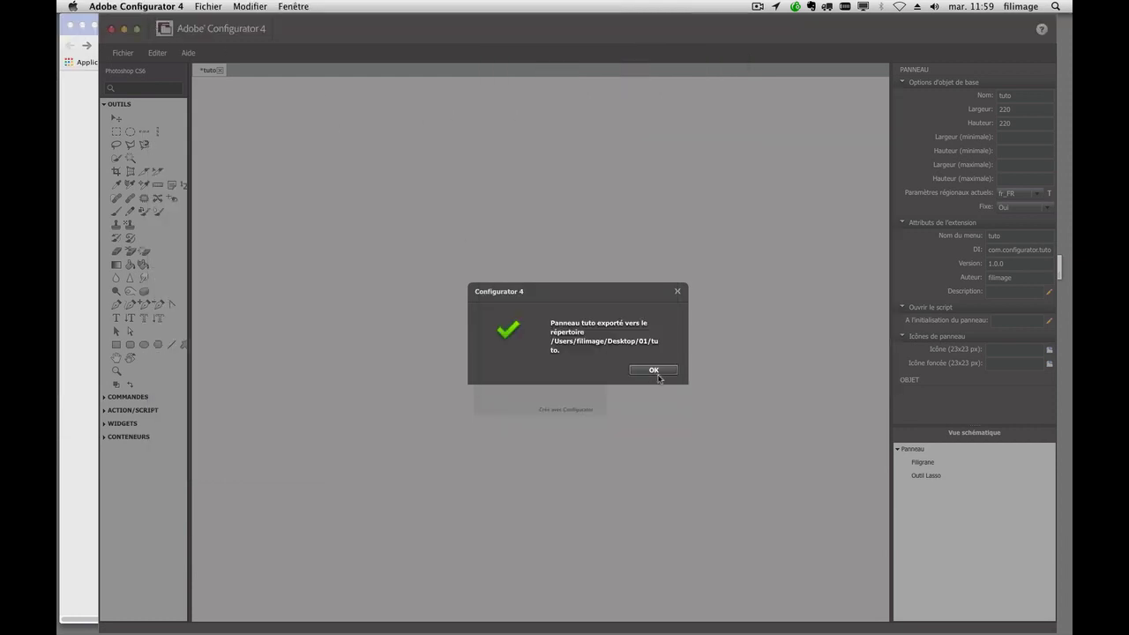
{"action": "left_click", "coordinate": [138, 5]}
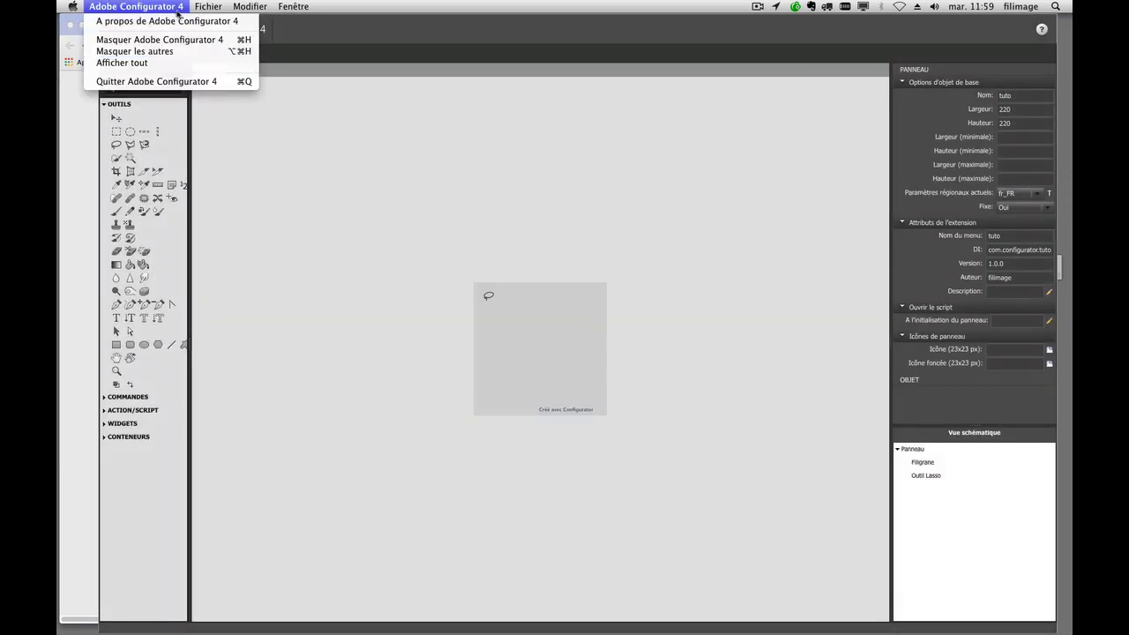
{"action": "left_click", "coordinate": [374, 232]}
Review the Java, destination, certificate and password settings for exporting the tuto panel as a ZXP extension, then cancel the export
{"action": "left_click", "coordinate": [122, 53]}
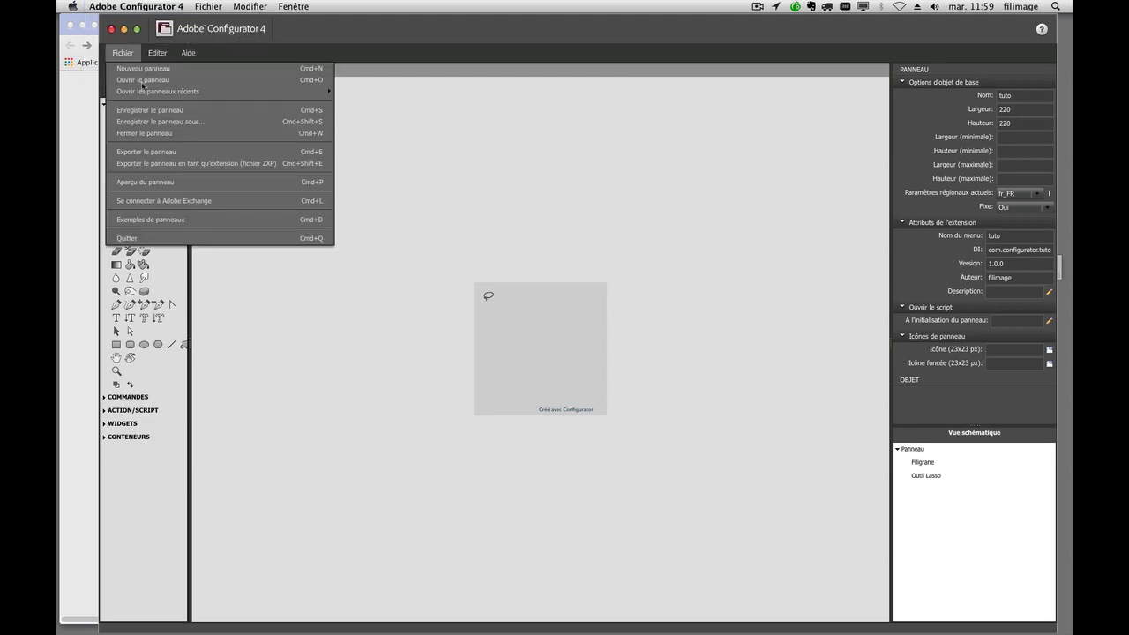
{"action": "left_click", "coordinate": [227, 167]}
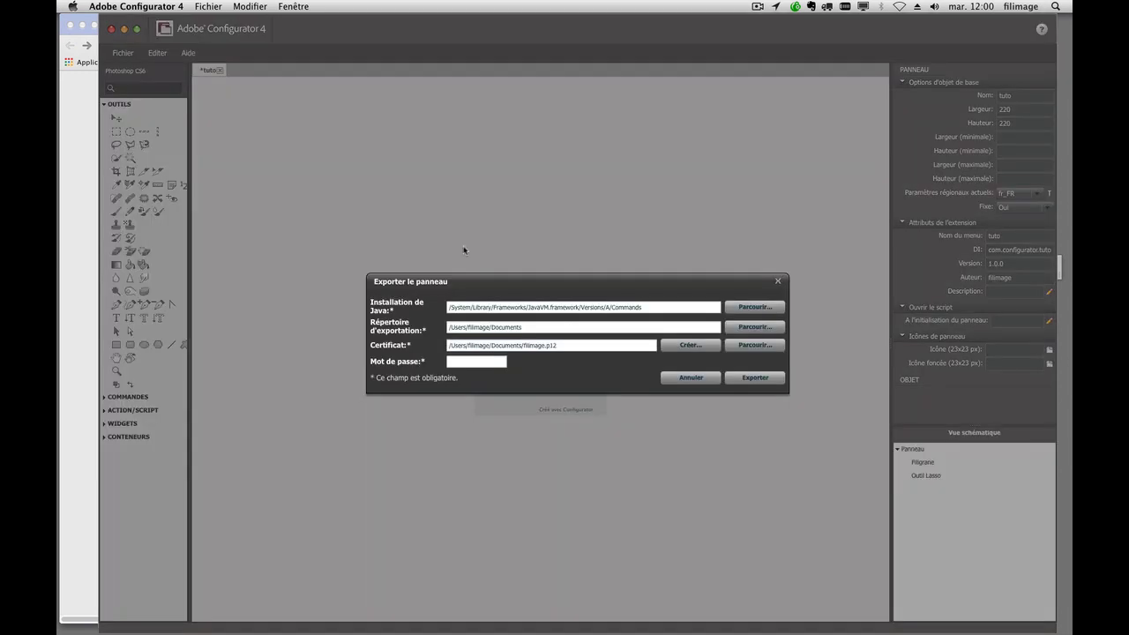
{"action": "left_click", "coordinate": [488, 362]}
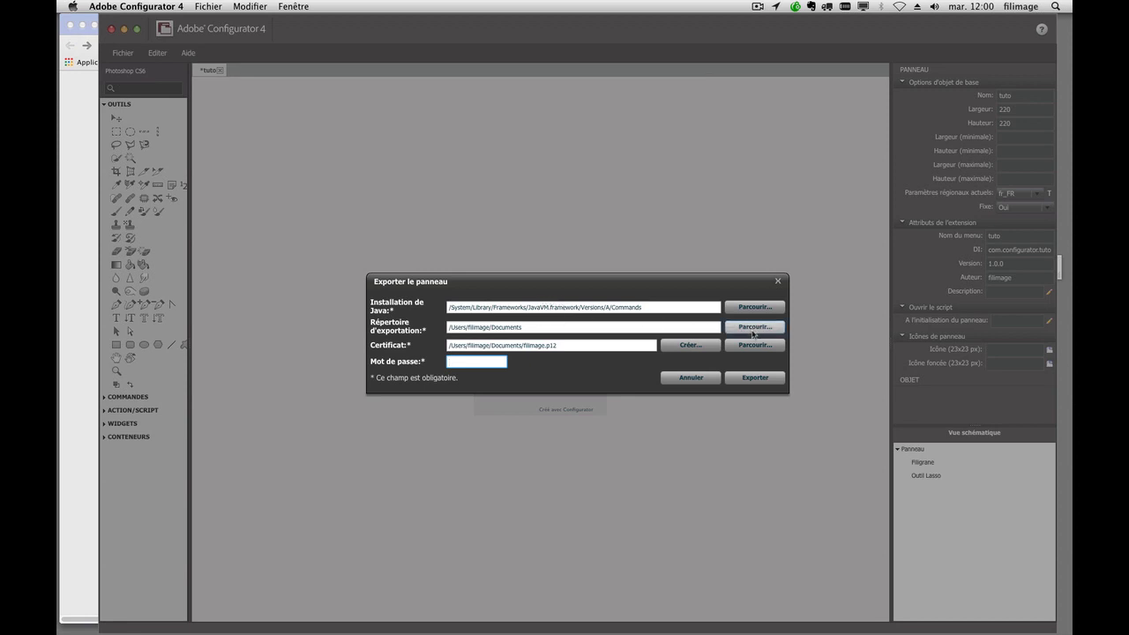
{"action": "left_click", "coordinate": [692, 384]}
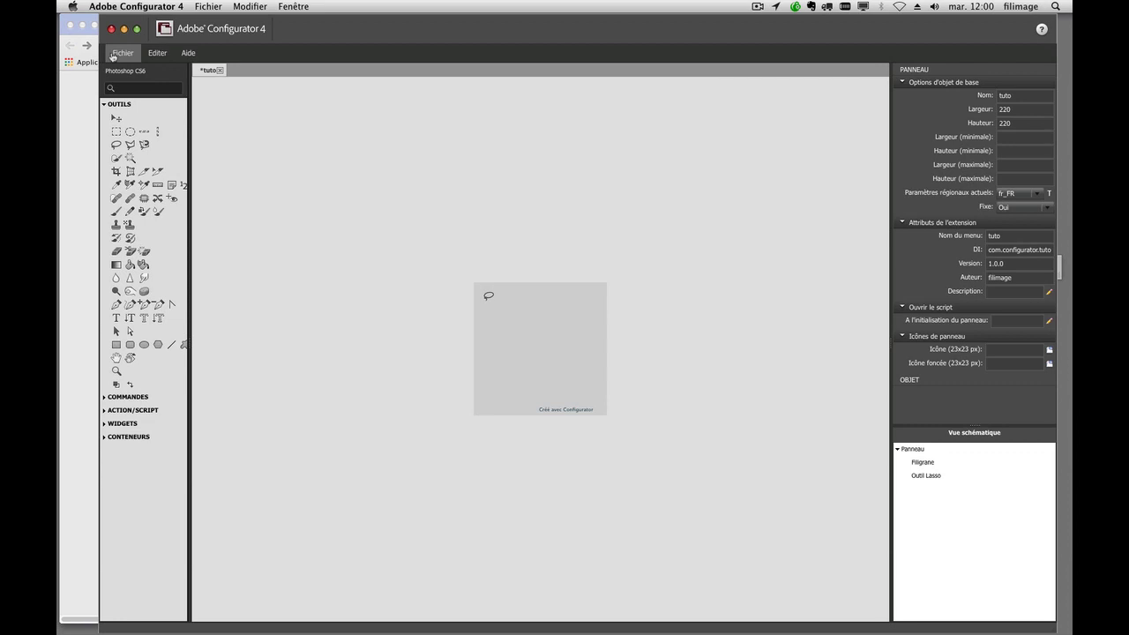
Switch to Photoshop and arrange the Actions panel beside the Retouche beauté Filimage panel, with their upper edges roughly level
{"action": "key", "text": "super+Tab"}
{"action": "left_click", "coordinate": [344, 306]}
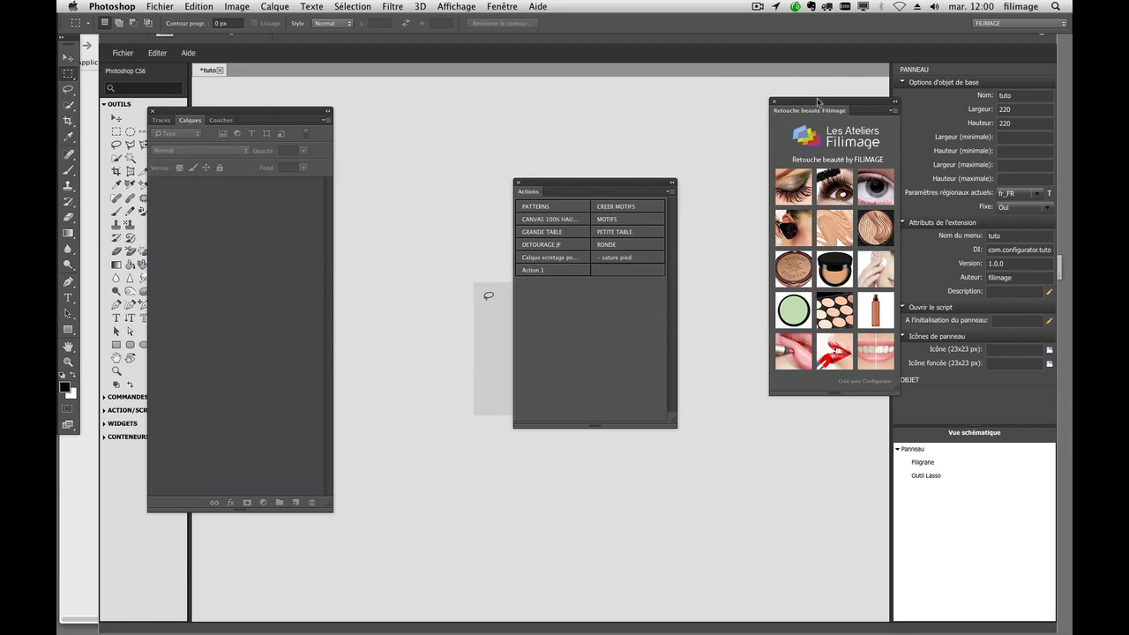
{"action": "left_click_drag", "start_coordinate": [817, 102], "coordinate": [770, 93]}
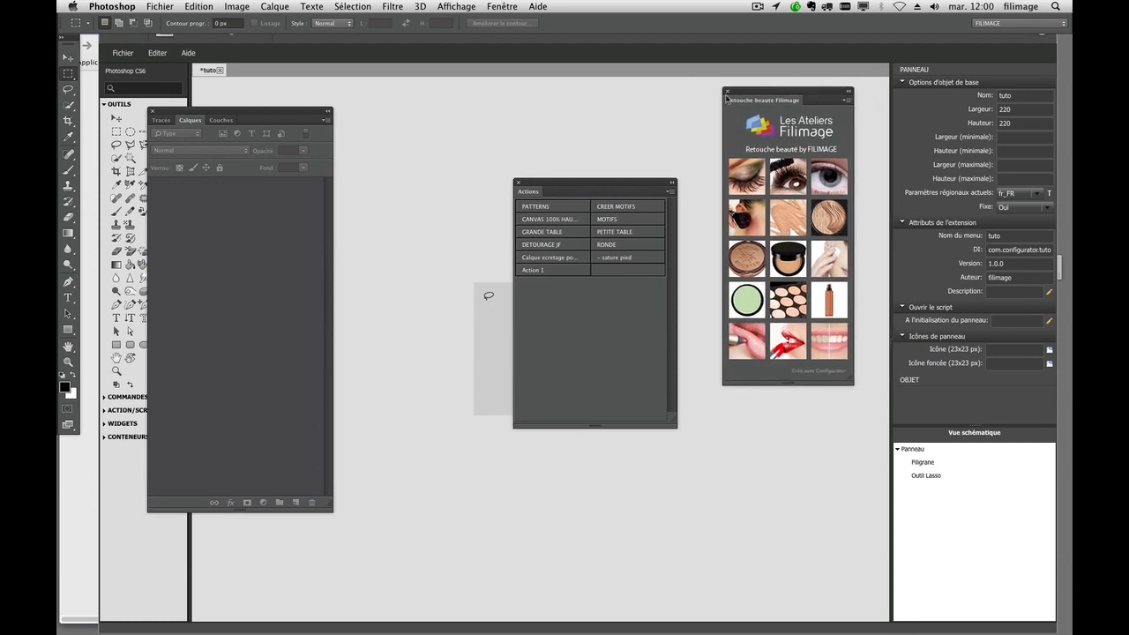
{"action": "left_click_drag", "start_coordinate": [743, 91], "coordinate": [740, 112]}
{"action": "left_click_drag", "start_coordinate": [608, 180], "coordinate": [642, 109]}
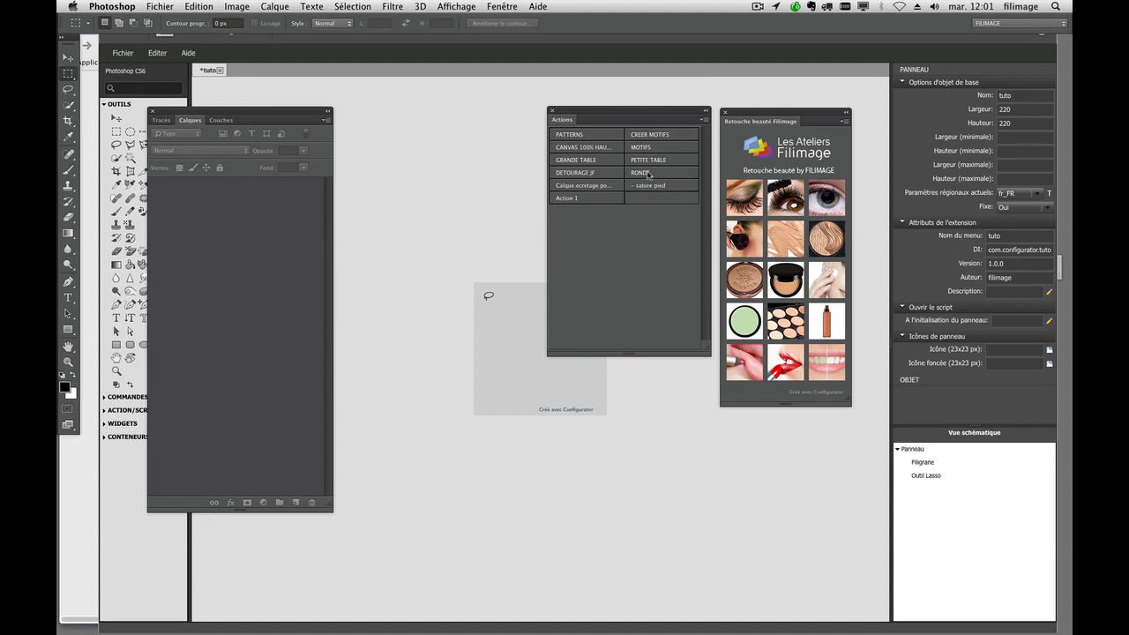
Turn off Button Mode (Mode Bouton) in the Actions panel and expand the Lissage set to show its script step
{"action": "left_click", "coordinate": [704, 119]}
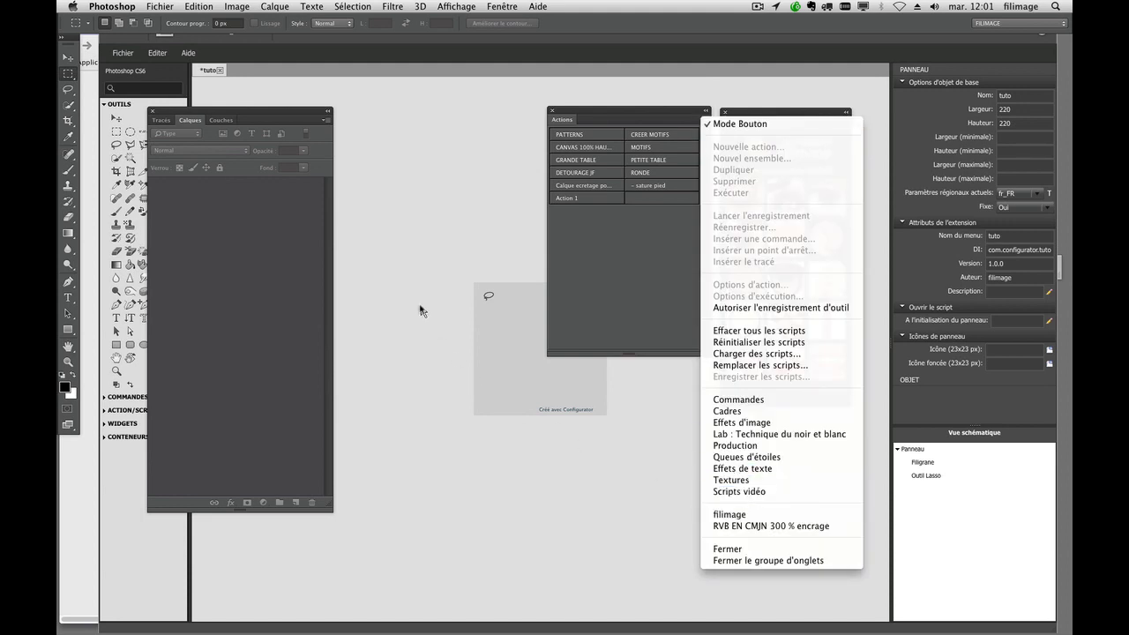
{"action": "left_click", "coordinate": [407, 245]}
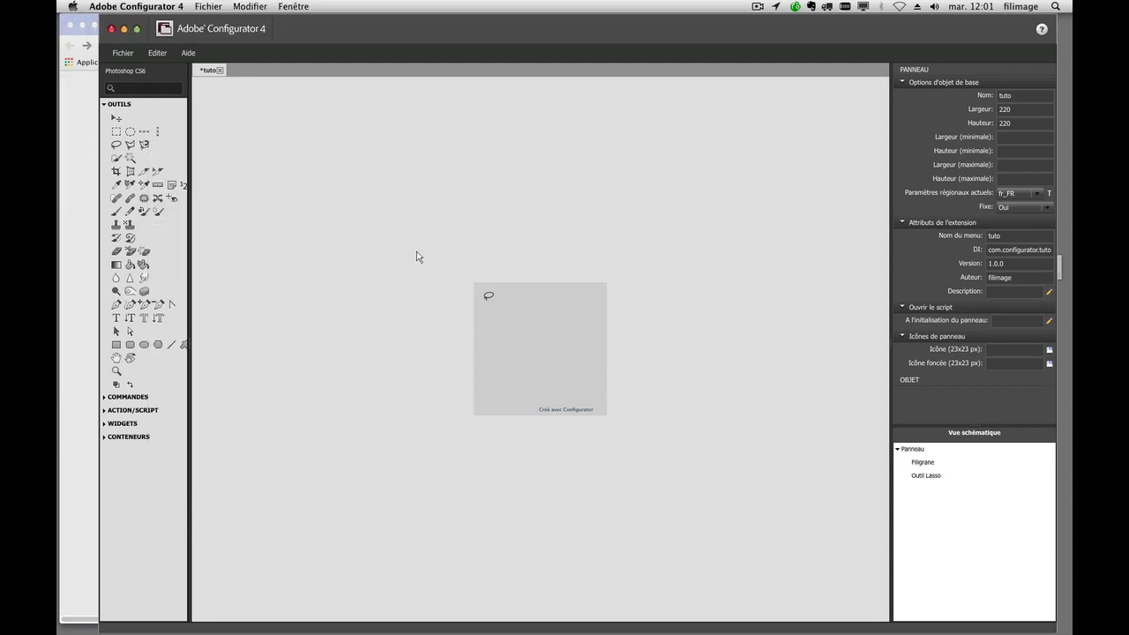
{"action": "key", "text": "super+Tab"}
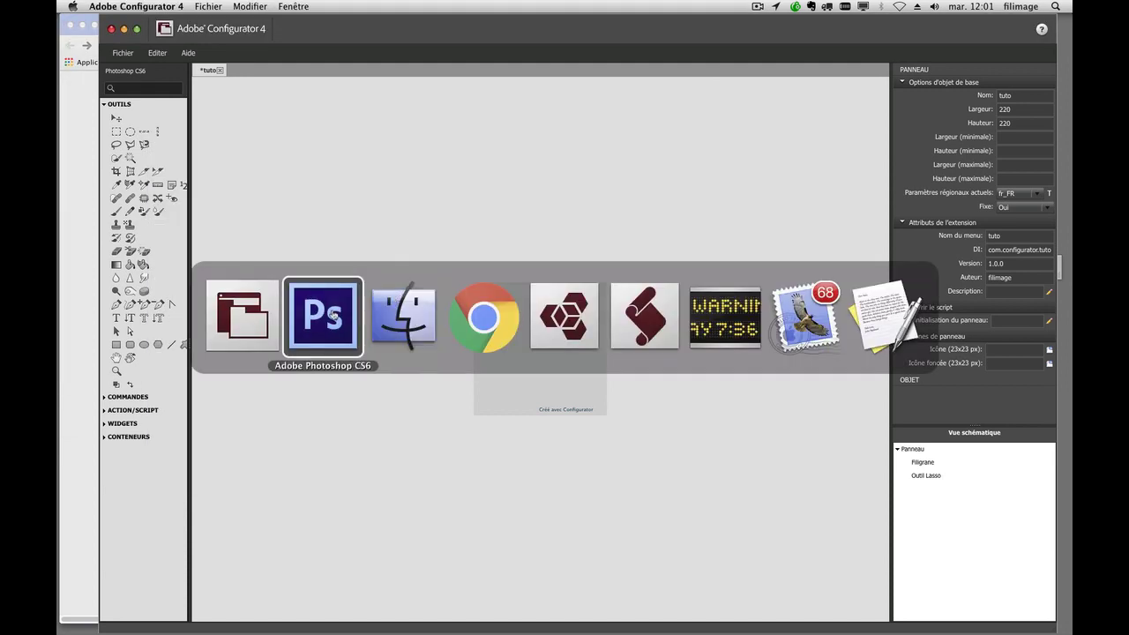
{"action": "left_click", "coordinate": [703, 121]}
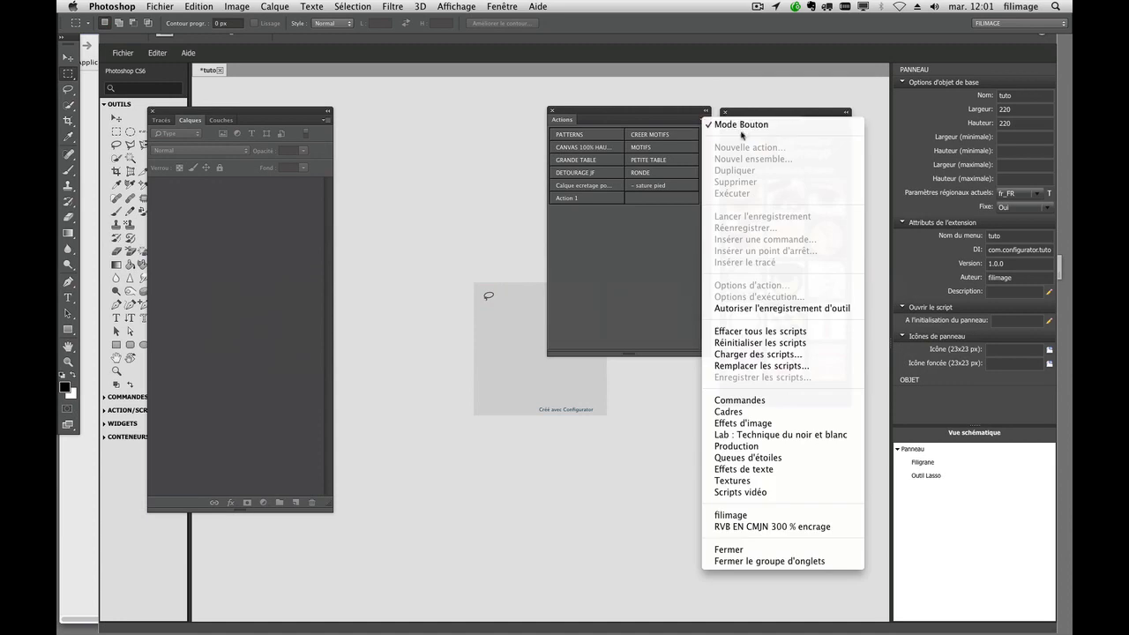
{"action": "left_click", "coordinate": [743, 130]}
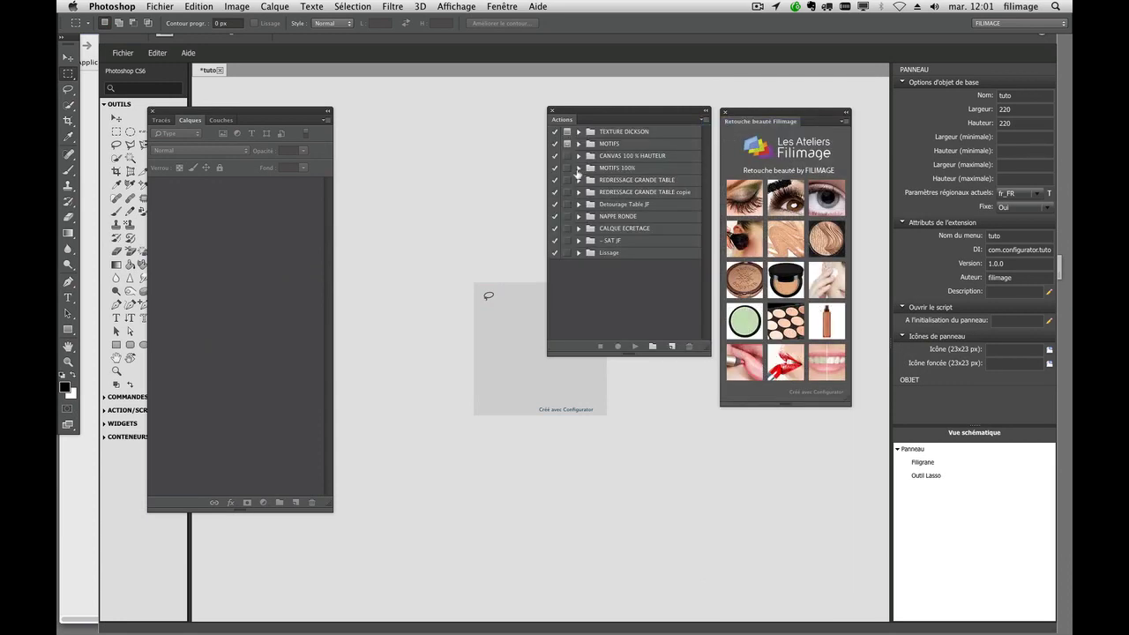
{"action": "left_click", "coordinate": [578, 253]}
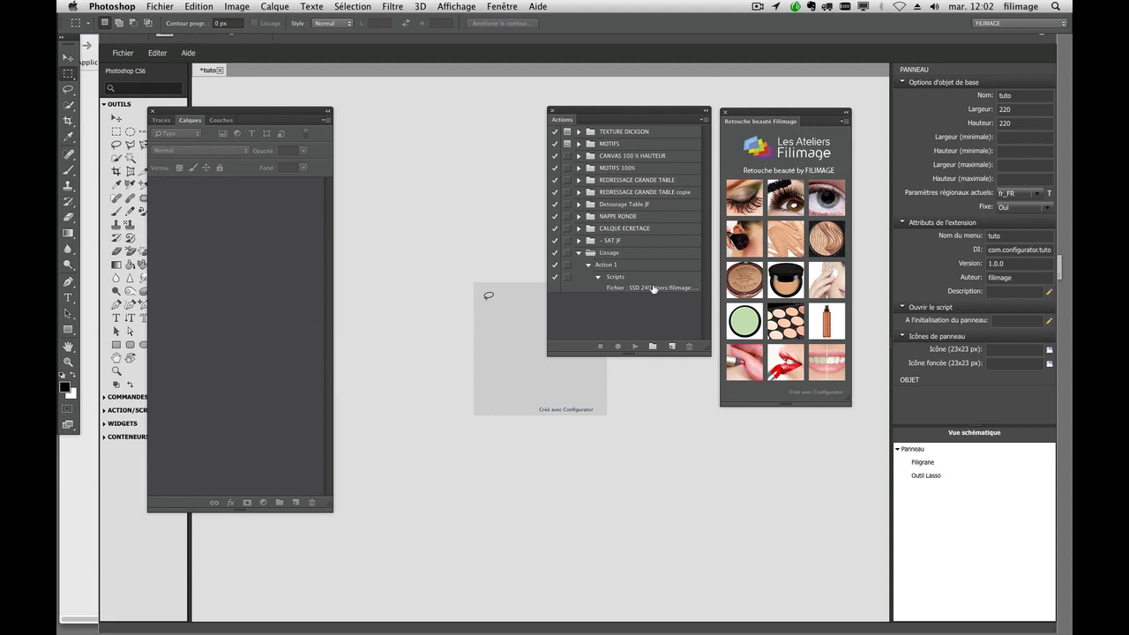
Switch from Photoshop back to the tuto panel in Adobe Configurator
{"action": "key", "text": "super+Tab"}
{"action": "key", "text": "super+Tab"}
{"action": "key", "text": "super+Tab"}
{"action": "key", "text": "super+Tab"}
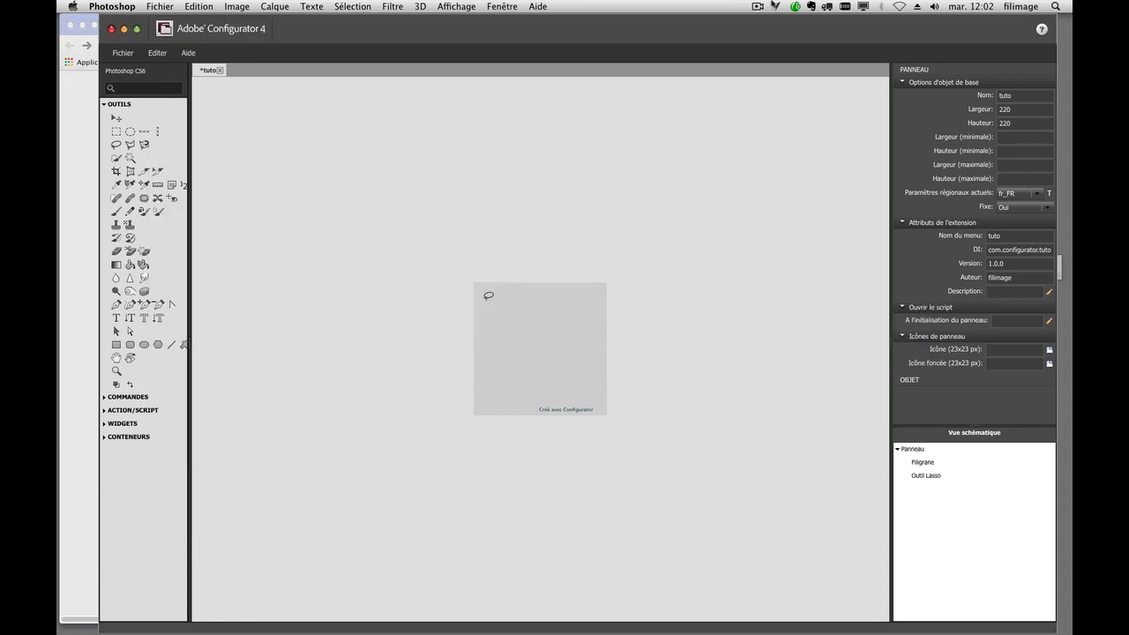